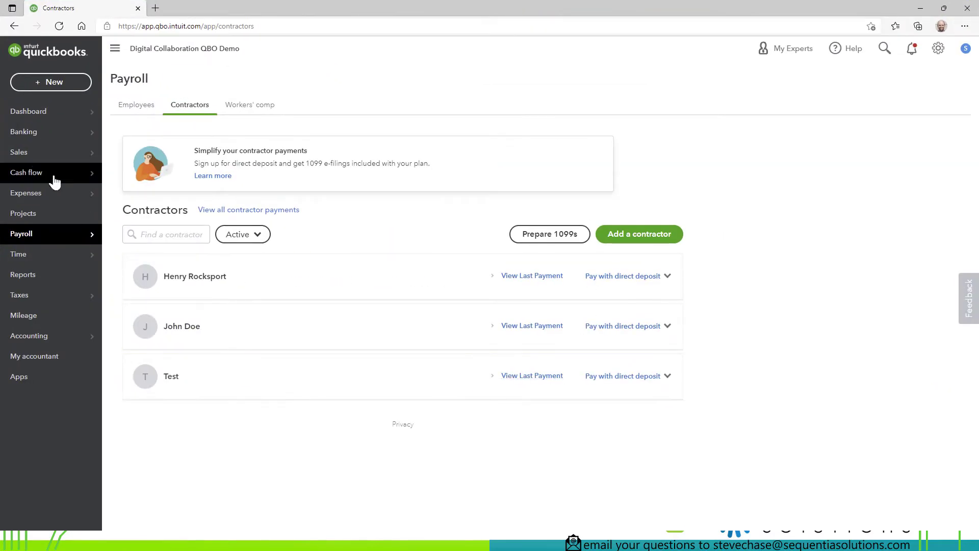
Open the Payment Methods list from the gear menu's All lists page.
left_click(34, 134)
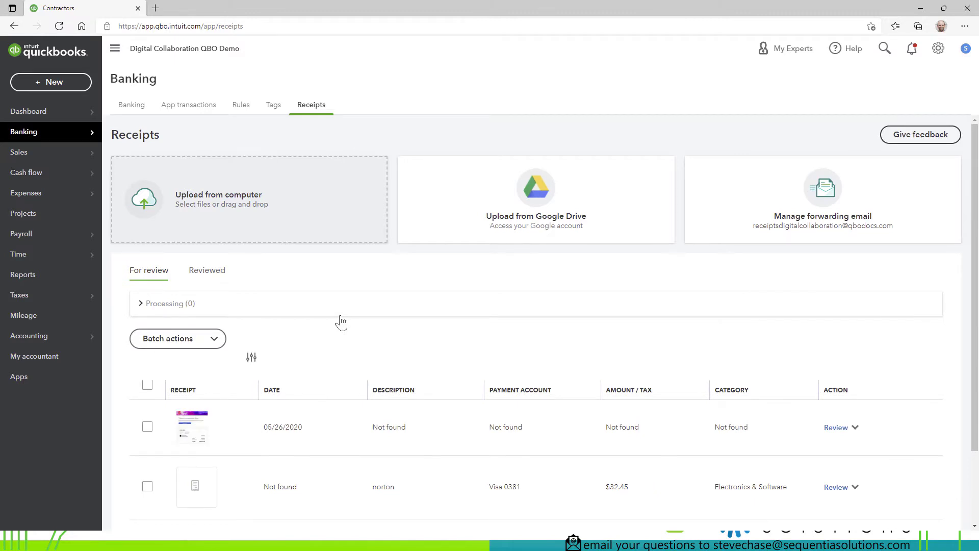
left_click(938, 51)
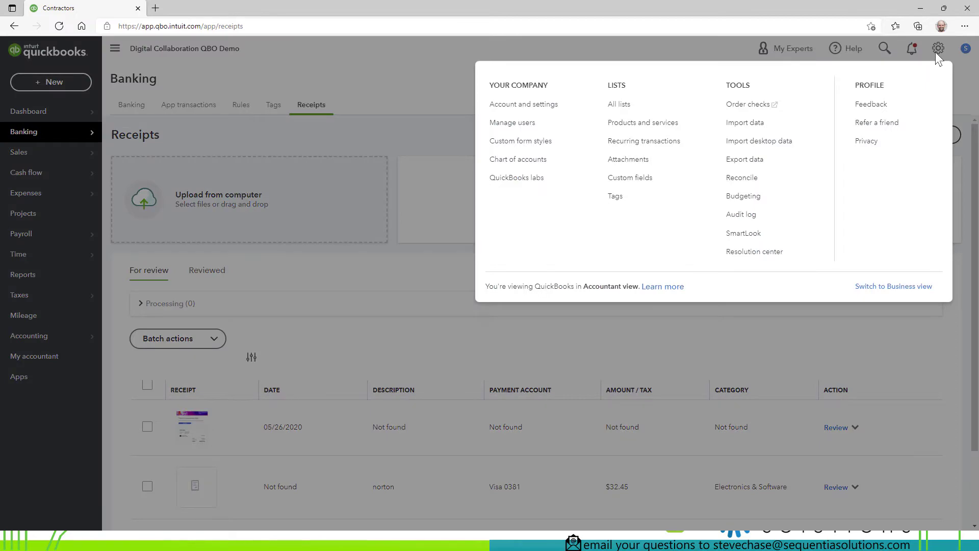
left_click(618, 105)
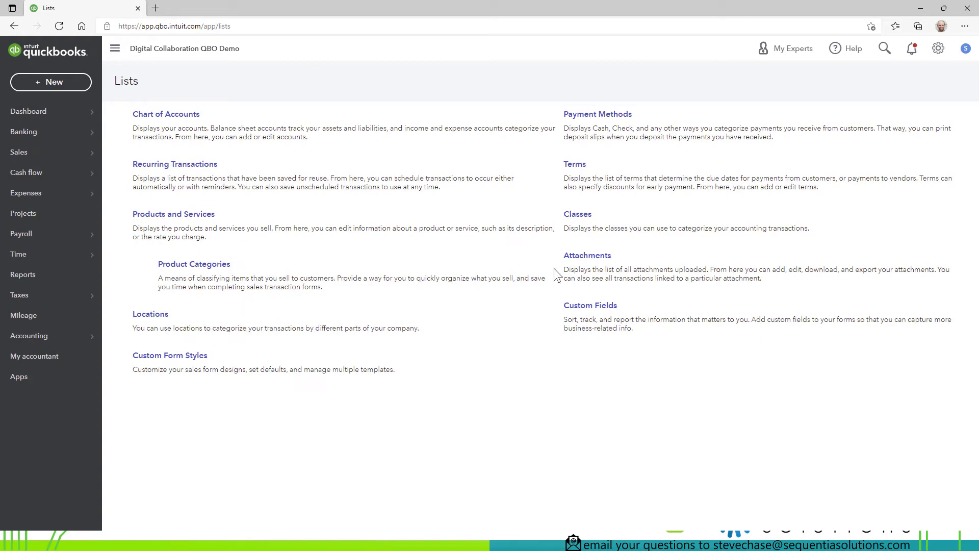
left_click(603, 116)
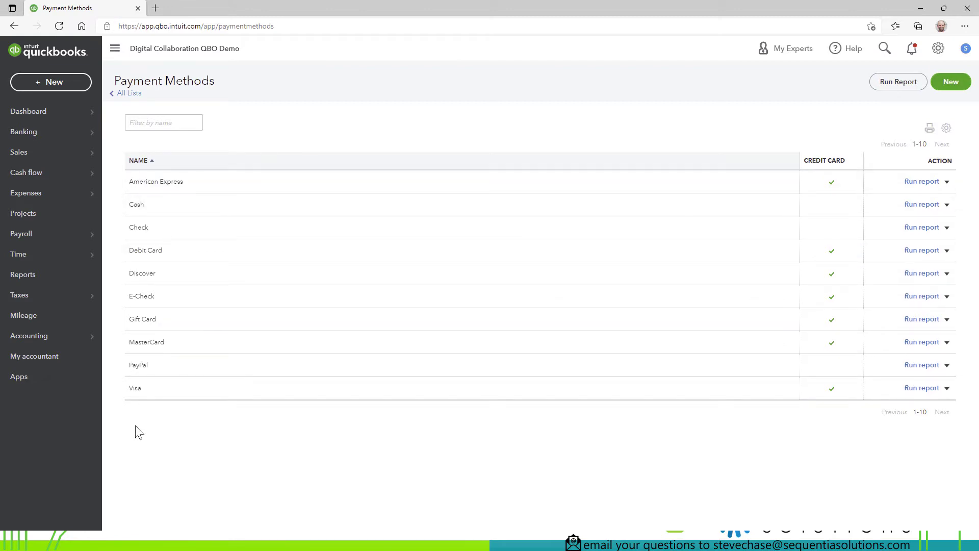
Create and save a new payment method named 'Wire'.
left_click(941, 81)
left_click(486, 273)
type("Wire")
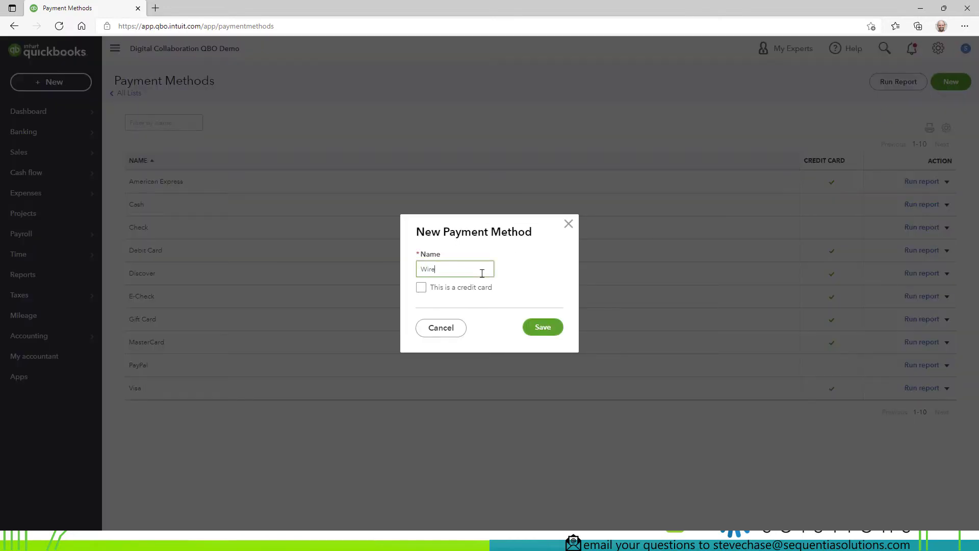
left_click(540, 329)
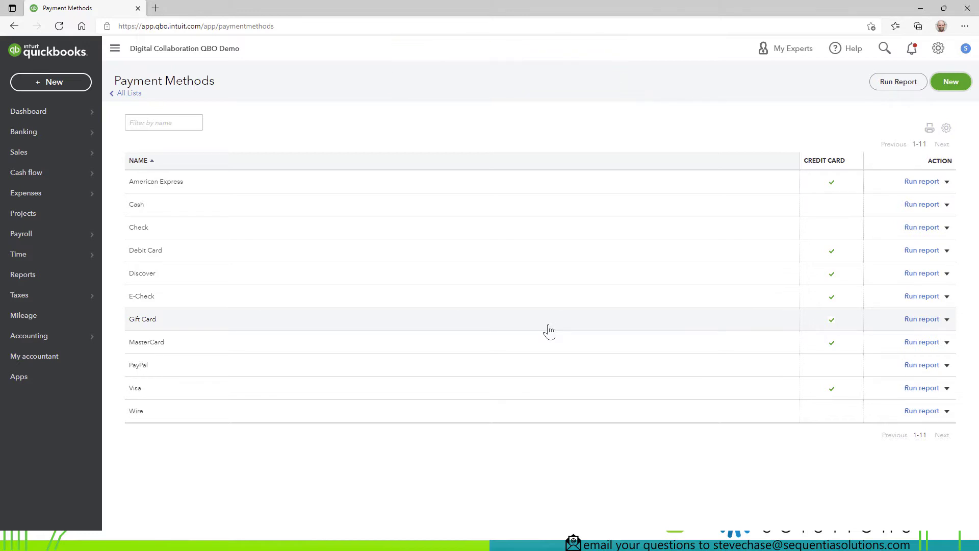
Search the reports for 'deposit' to open the Deposit Detail report.
left_click(68, 281)
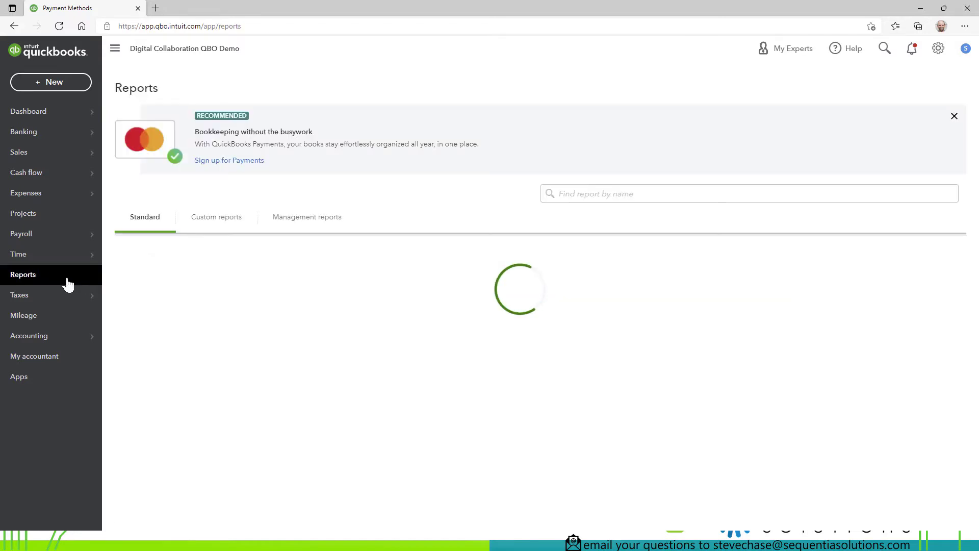
left_click(592, 196)
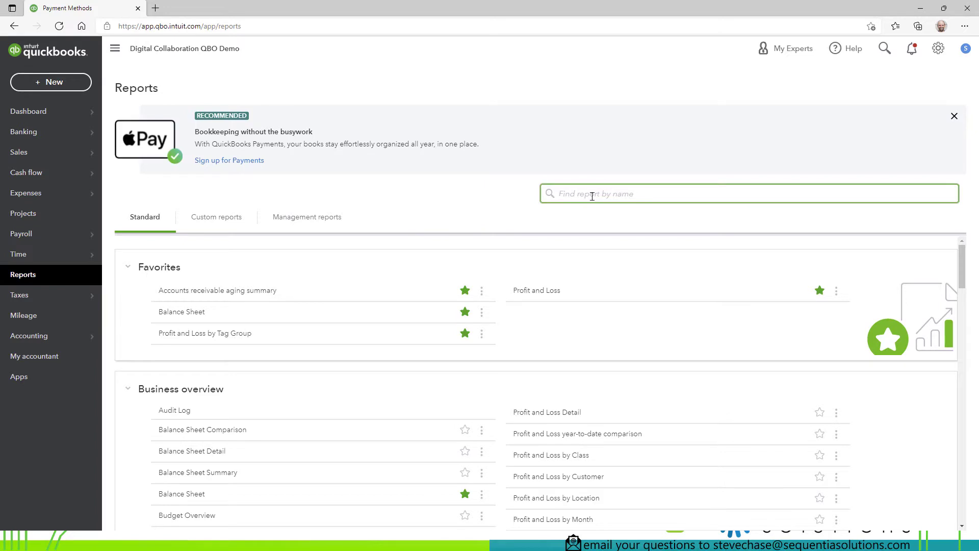
type("deo")
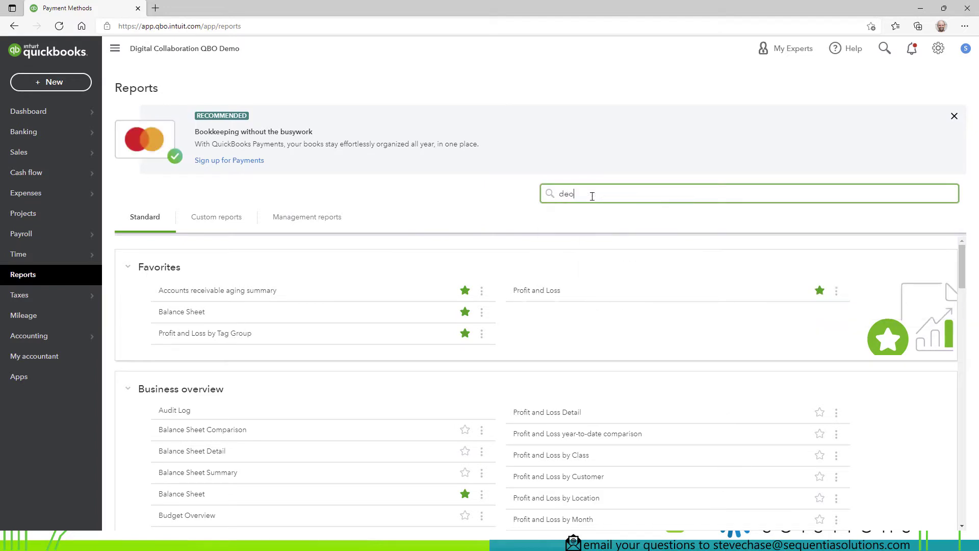
key("BackSpace")
type("po")
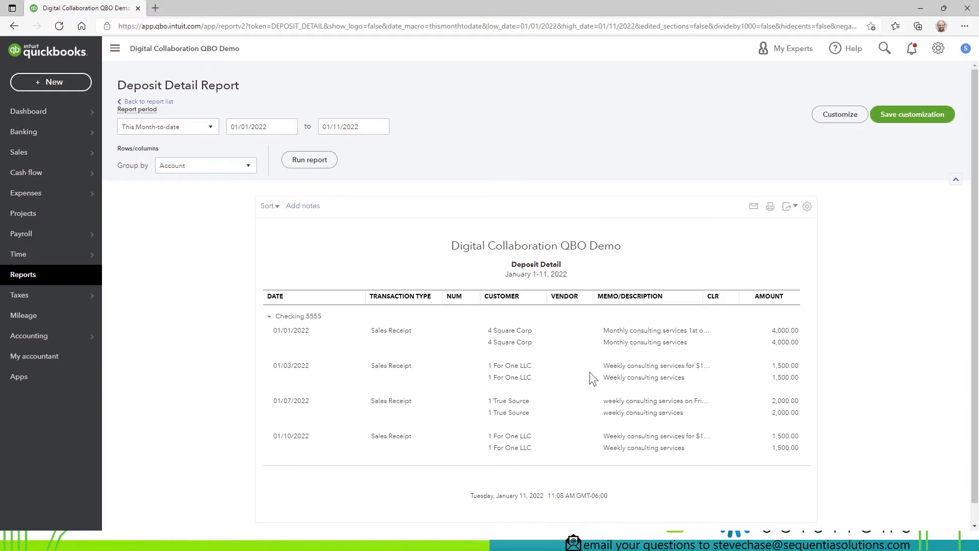
Set the Deposit Detail report period to Last Year (2021) and rerun it.
left_click(211, 134)
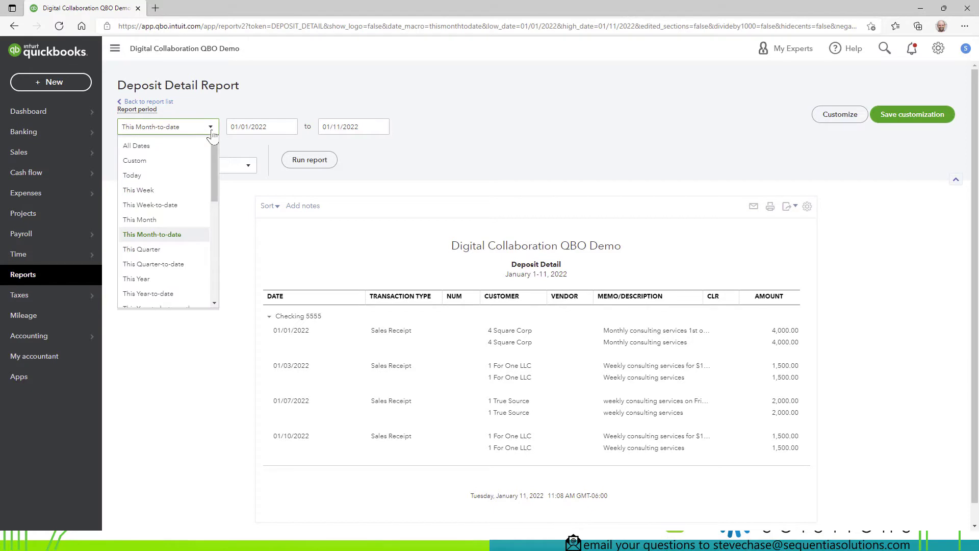
scroll(204, 236, "down", 1)
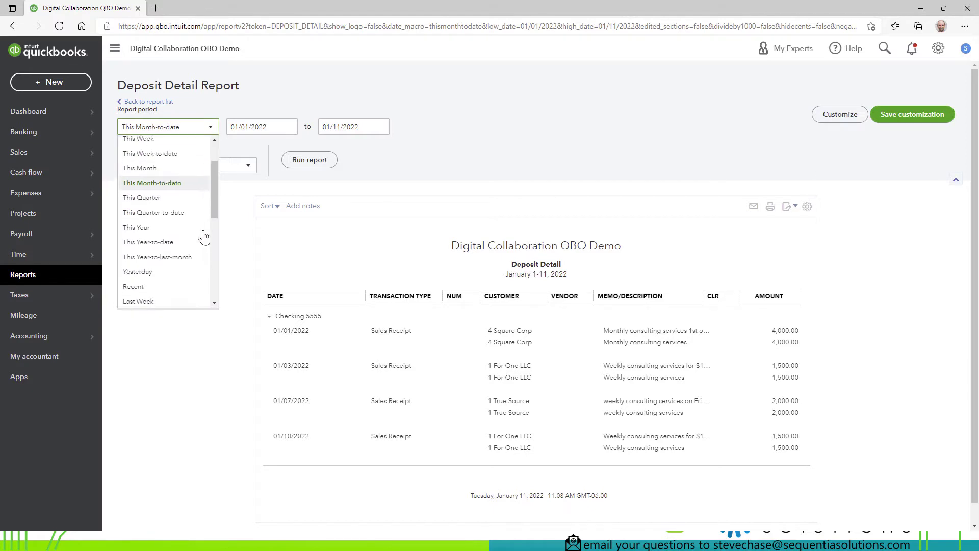
scroll(204, 236, "down", 3)
left_click(160, 237)
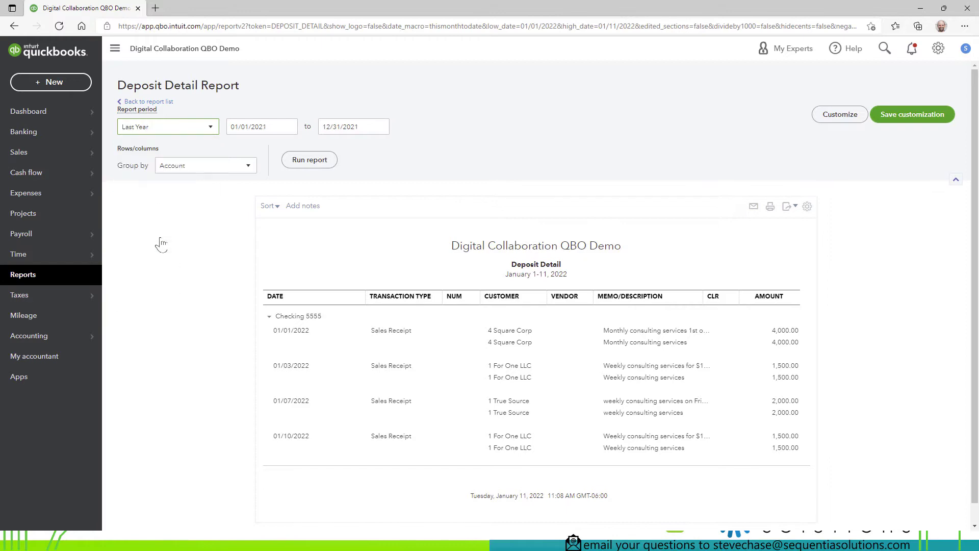
left_click(302, 163)
scroll(302, 163, "down", 3)
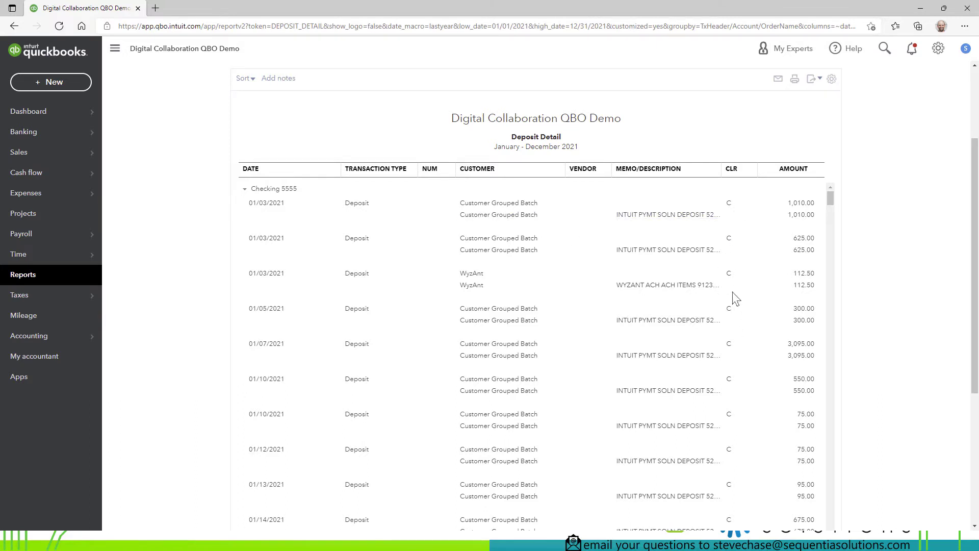
scroll(735, 298, "up", 3)
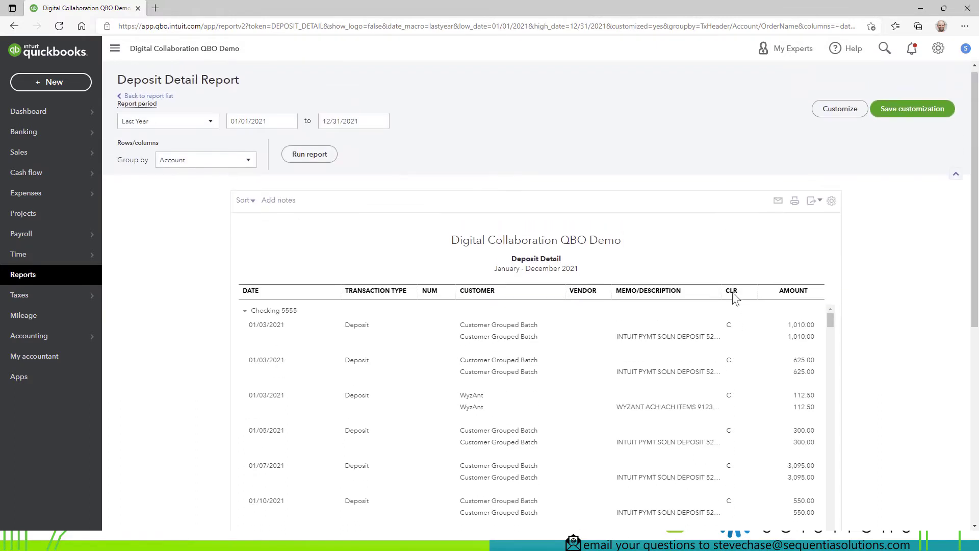
Add the Payment Method column in the Deposit Detail customization settings.
left_click(837, 119)
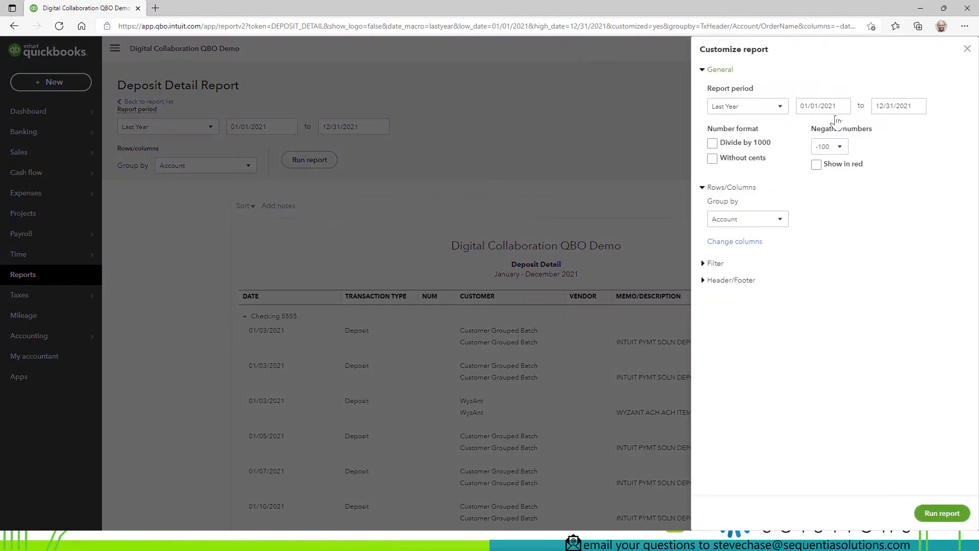
left_click(749, 242)
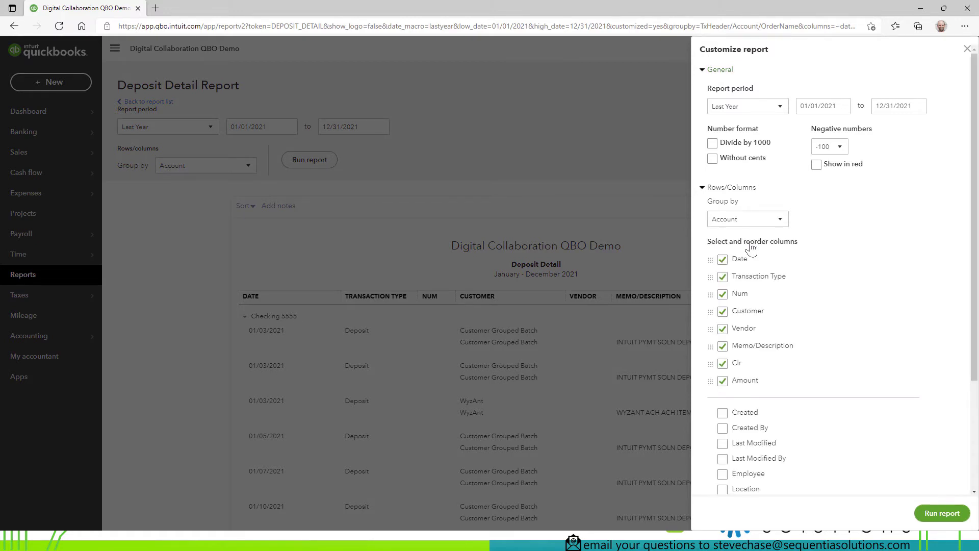
scroll(836, 265, "down", 3)
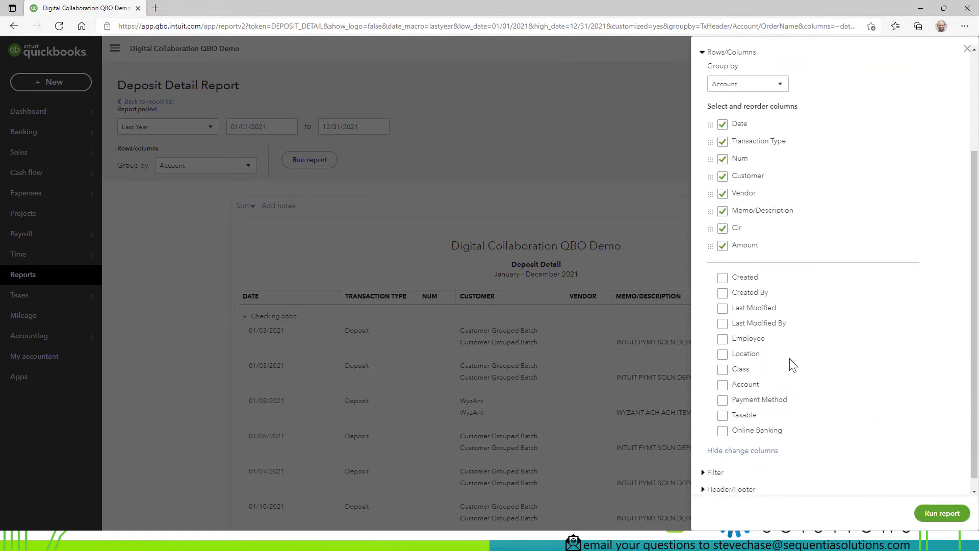
left_click(724, 400)
left_click(723, 400)
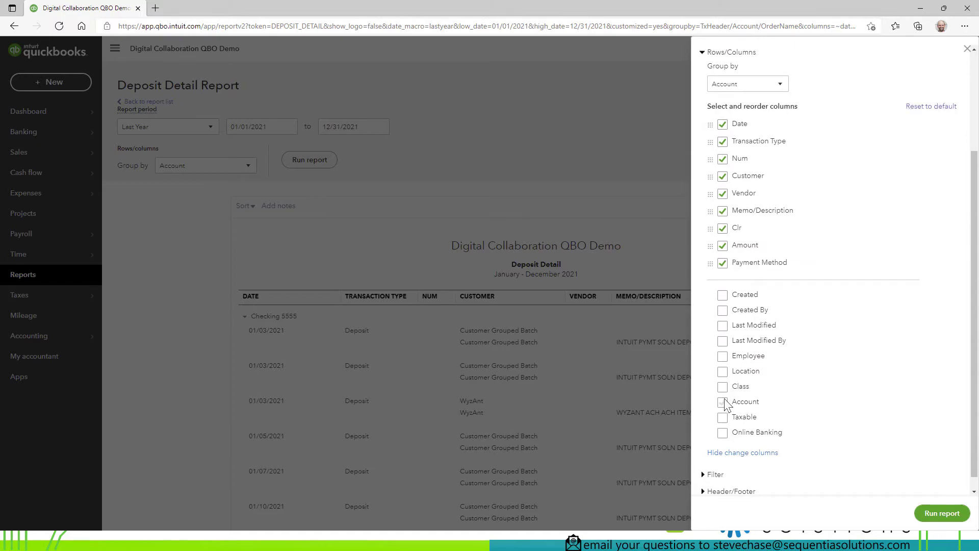
Filter the report by payment method, including Check, MasterCard and Wire.
scroll(853, 265, "down", 1)
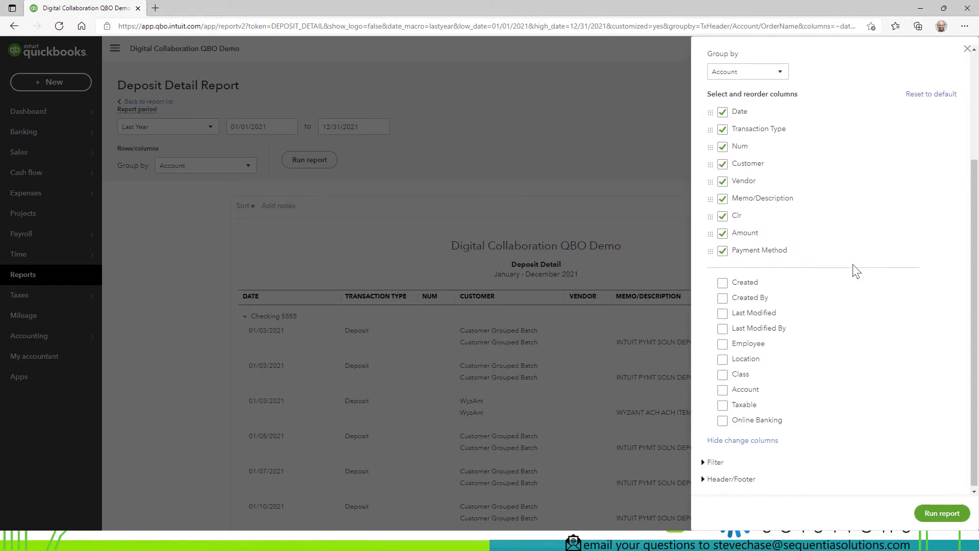
left_click(717, 461)
scroll(847, 328, "down", 3)
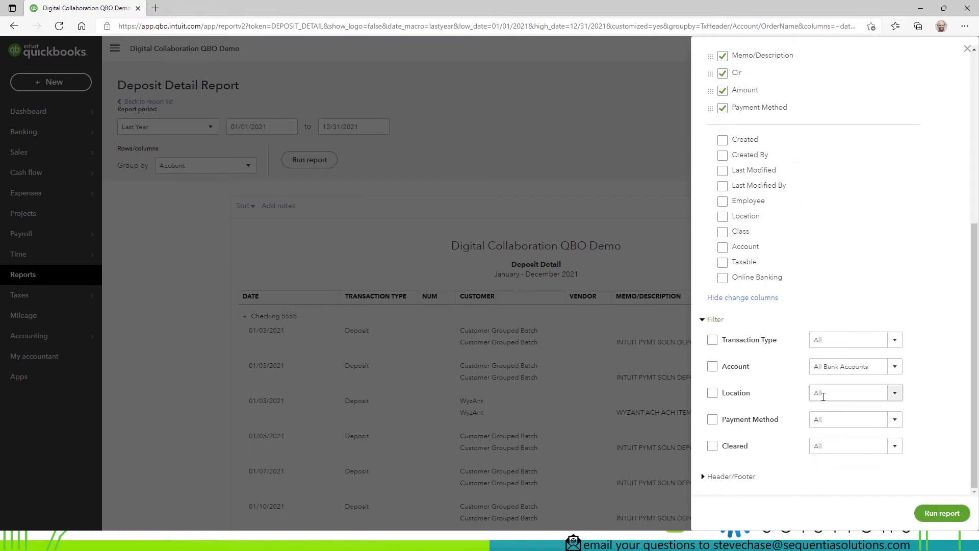
left_click(895, 420)
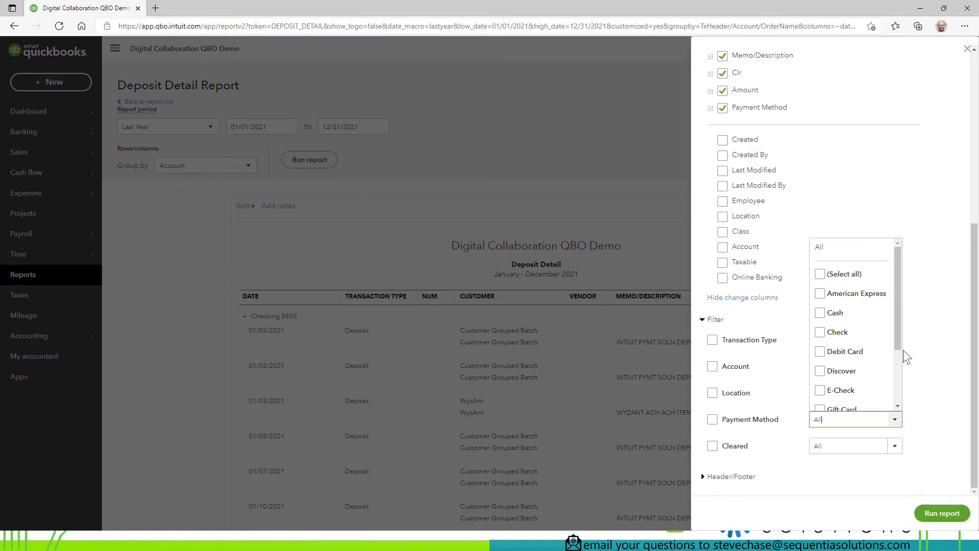
left_click_drag(901, 336, 900, 357)
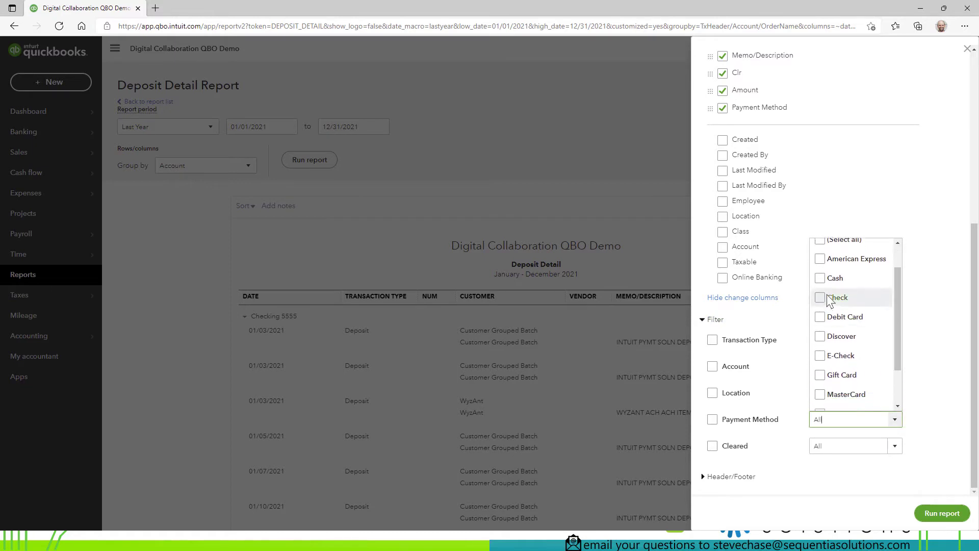
left_click(820, 282)
left_click(821, 218)
left_click_drag(897, 263, 895, 302)
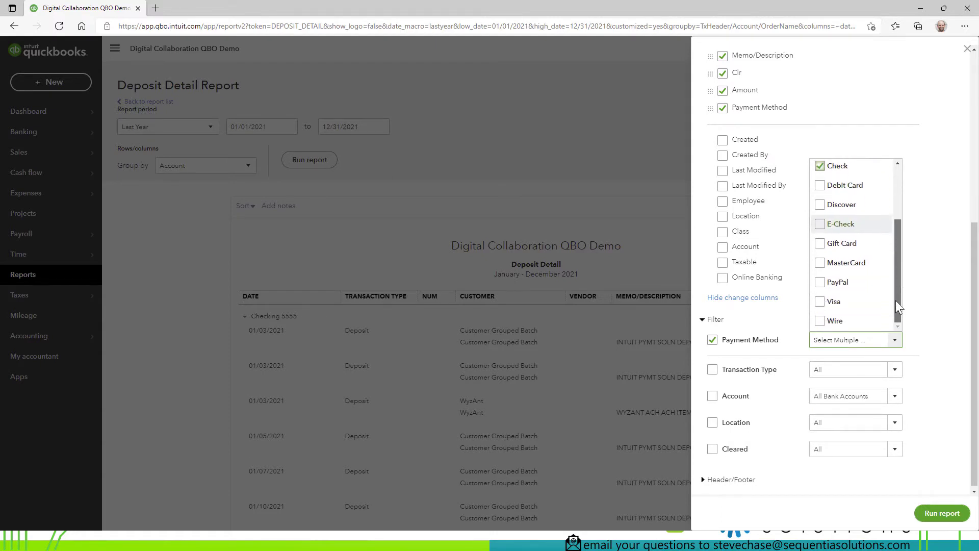
left_click(821, 264)
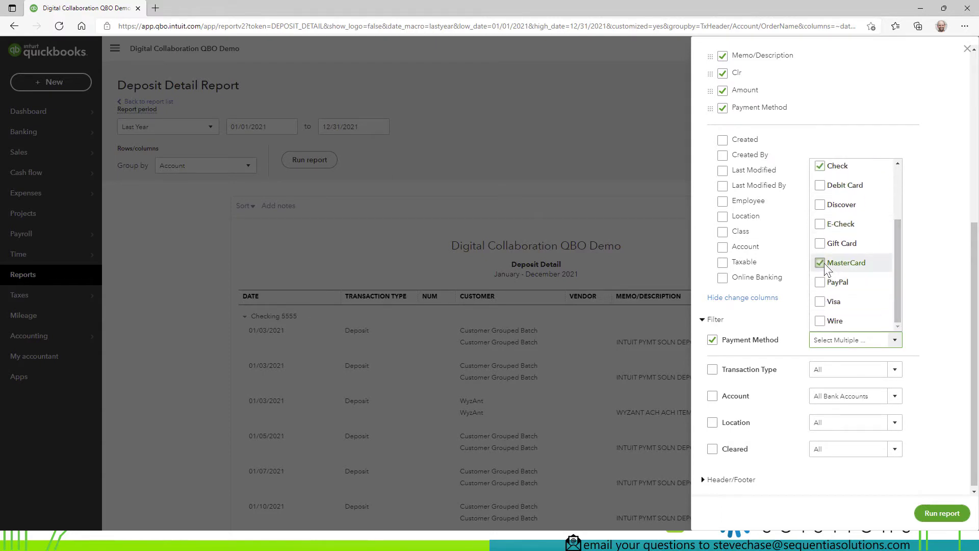
left_click(831, 323)
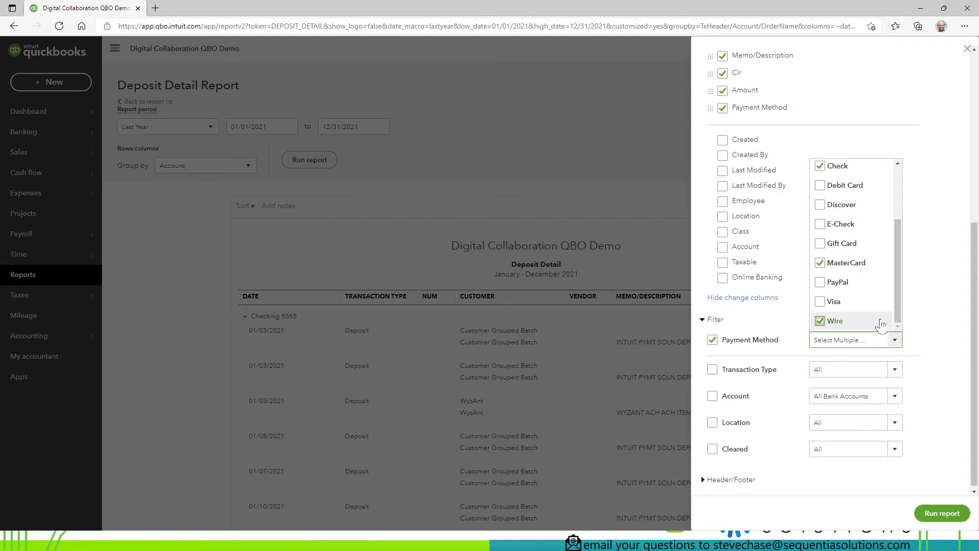
Run the customized Deposit Detail report, review the 2021 payment methods, then return to Reports.
left_click(942, 513)
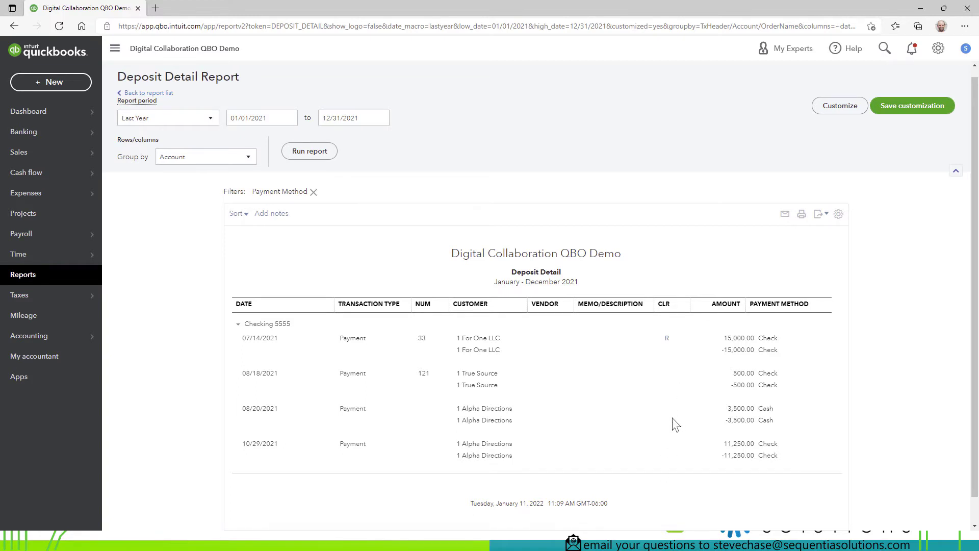
mouse_move(512, 273)
left_mouse_down()
mouse_move(560, 274)
mouse_move(532, 275)
left_mouse_up()
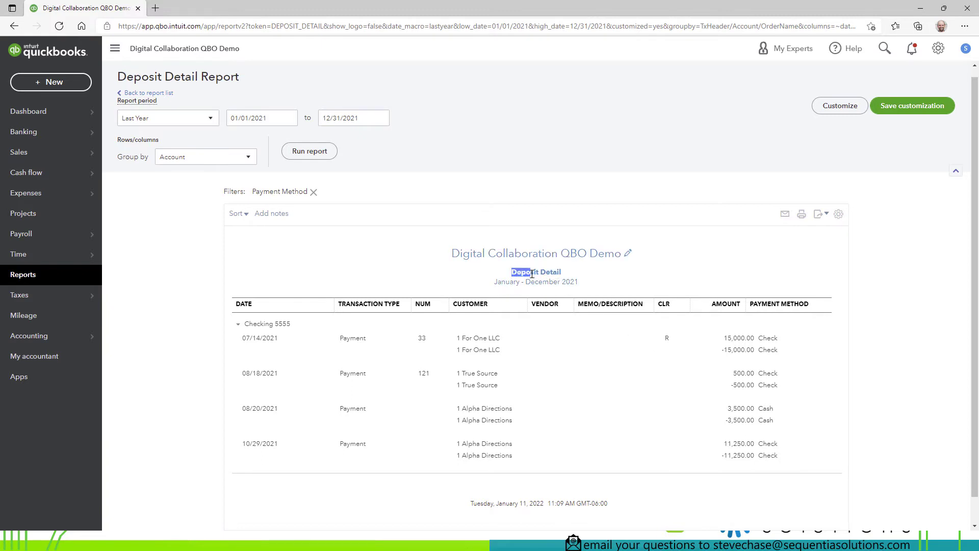
left_click(532, 275)
left_click(40, 281)
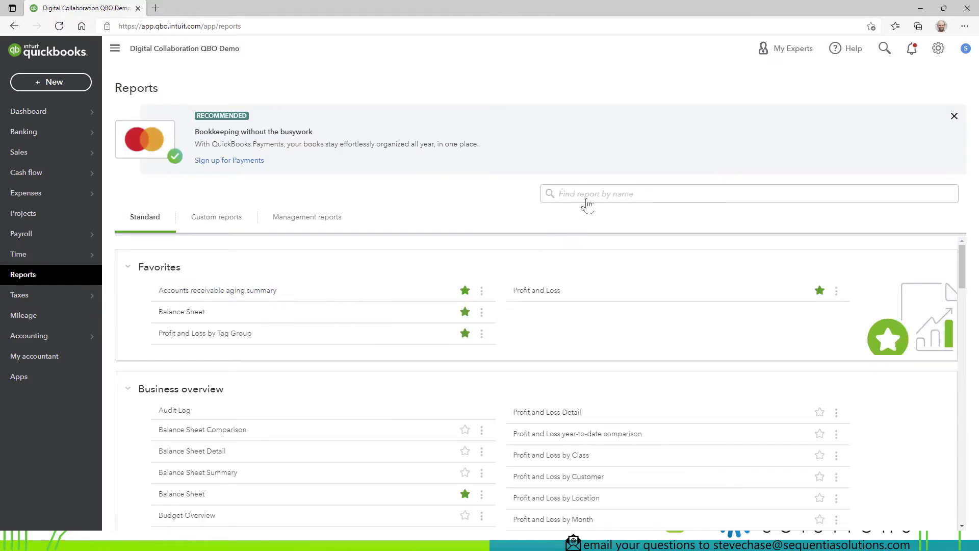
Search 'sales by cu' and open the Sales by Customer Detail report for January 1–11, 2022.
left_click(587, 198)
type("sales by")
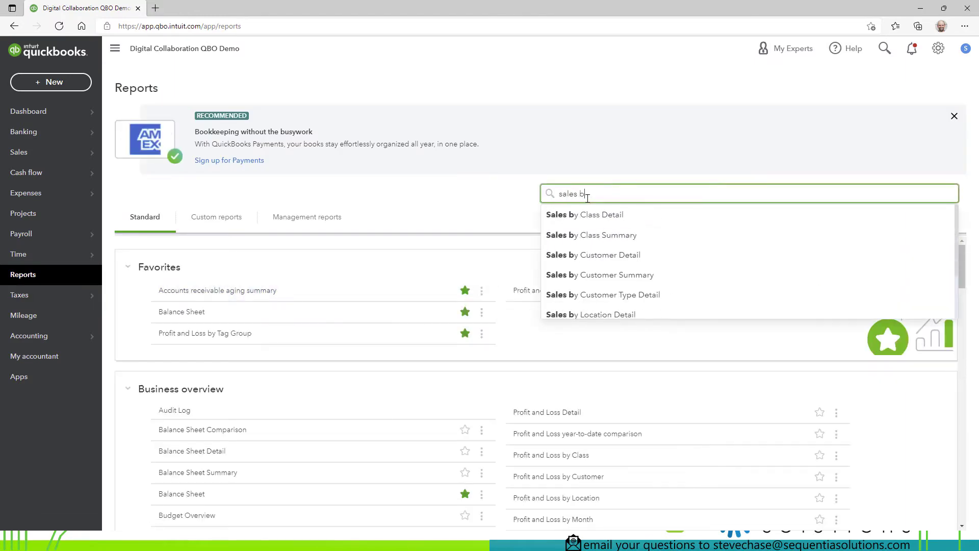
type(" cu")
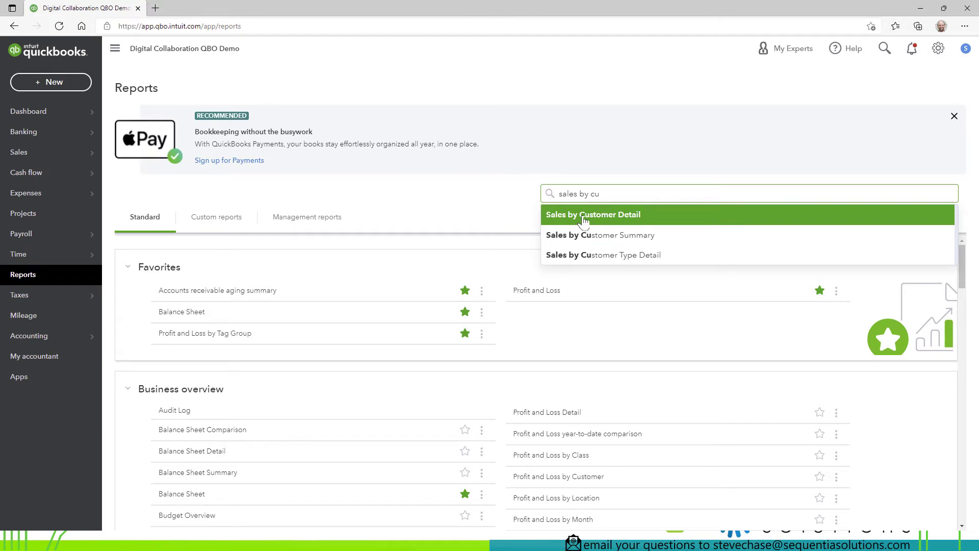
left_click(584, 219)
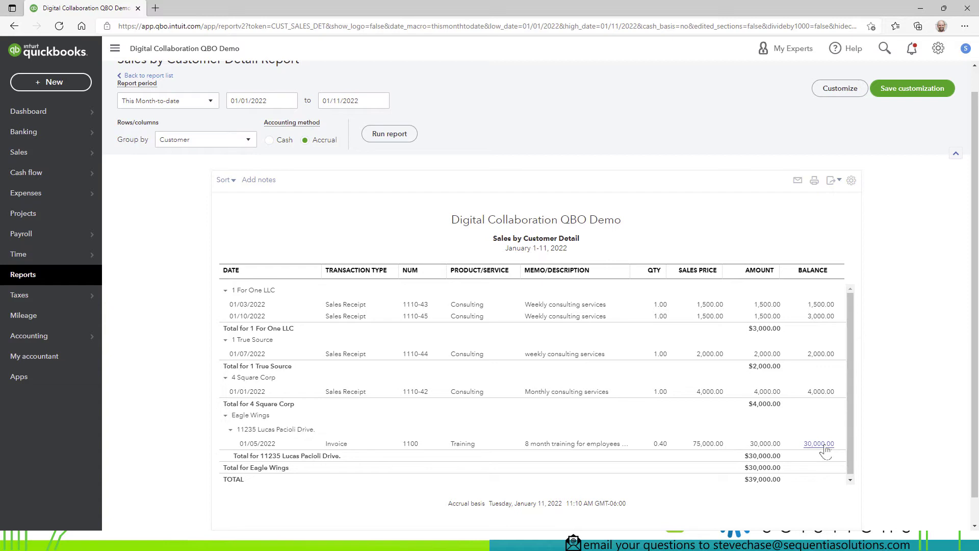
scroll(898, 407, "up", 1)
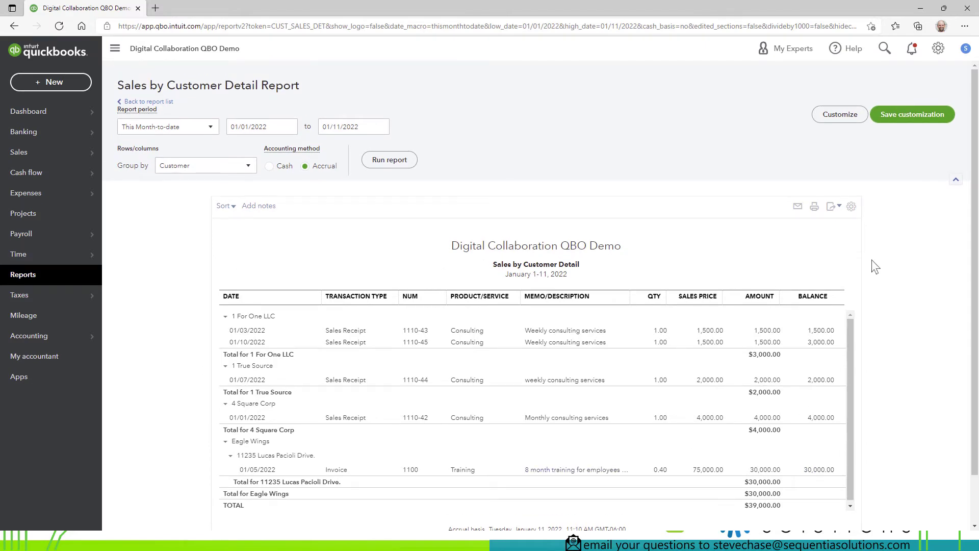
Add a Payment Method column to Sales by Customer Detail and rerun it, showing E-Check.
left_click(840, 117)
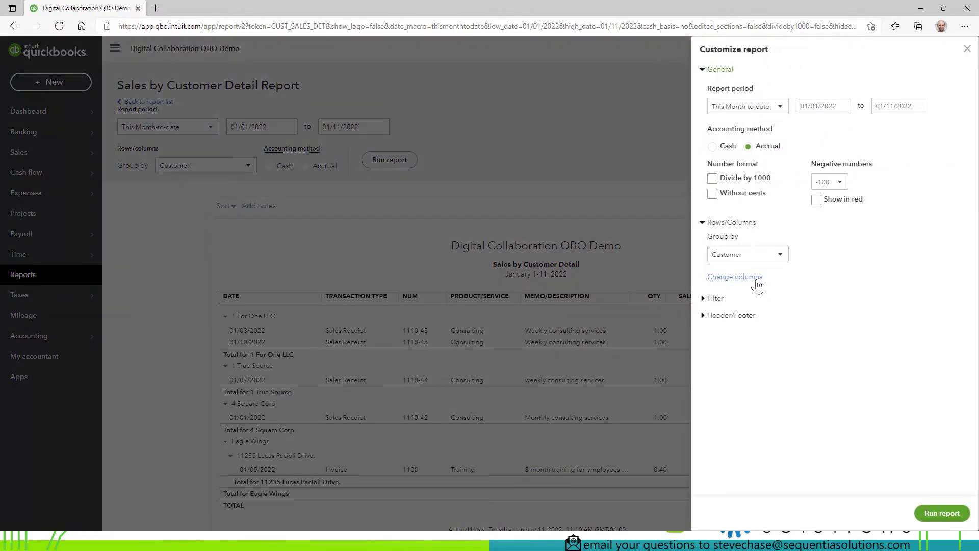
left_click(754, 279)
scroll(855, 283, "down", 5)
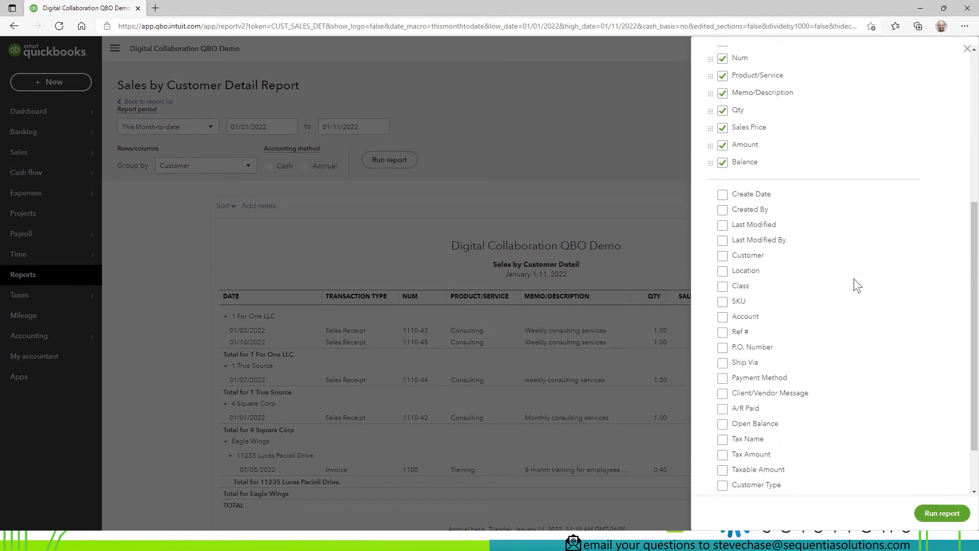
scroll(806, 309, "down", 1)
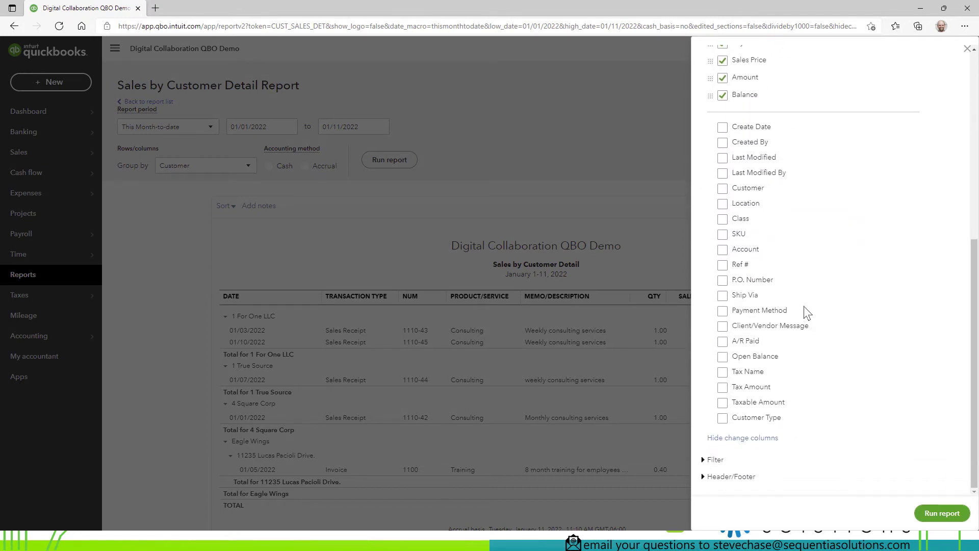
left_click(723, 311)
left_click(929, 513)
scroll(944, 391, "down", 1)
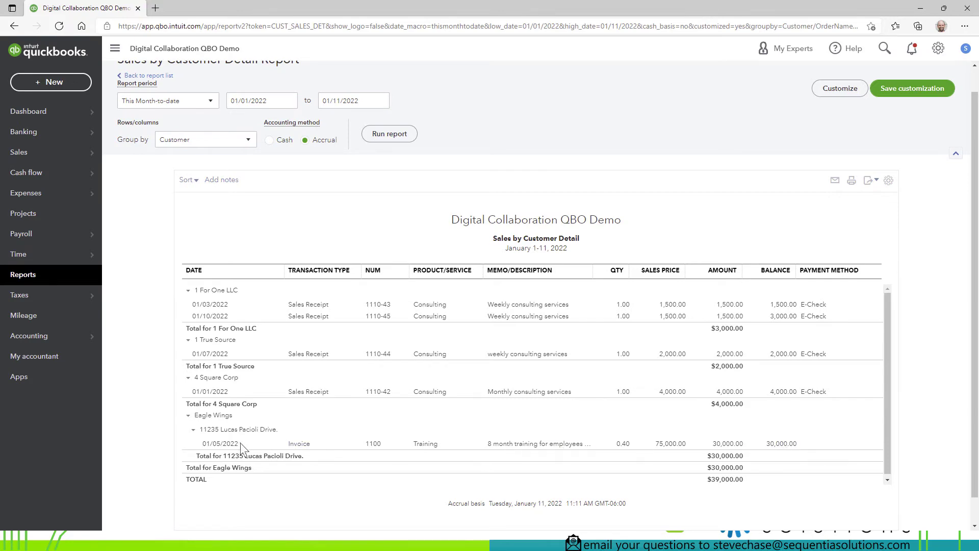
Receive a payment on invoice 1100 with method Wire and the wire reference number.
left_click(548, 445)
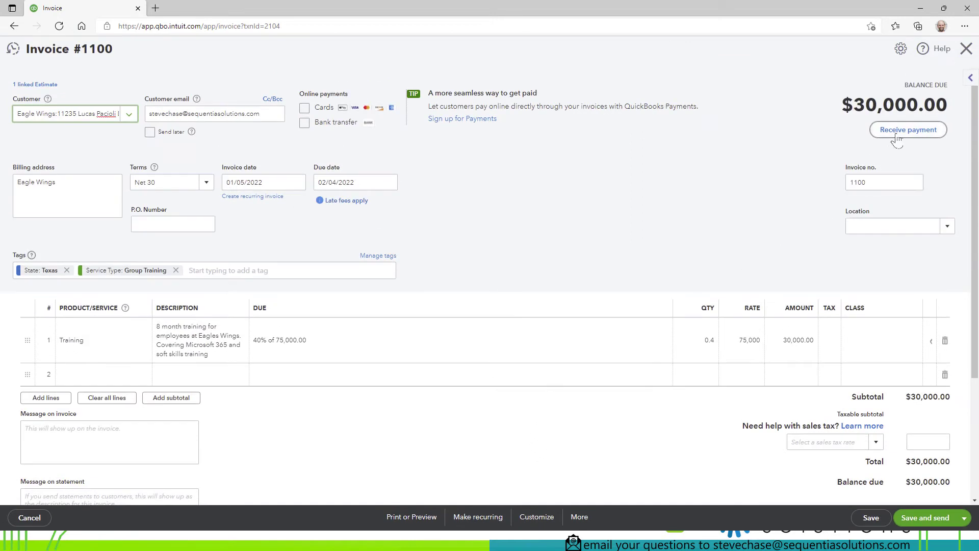
left_click(898, 133)
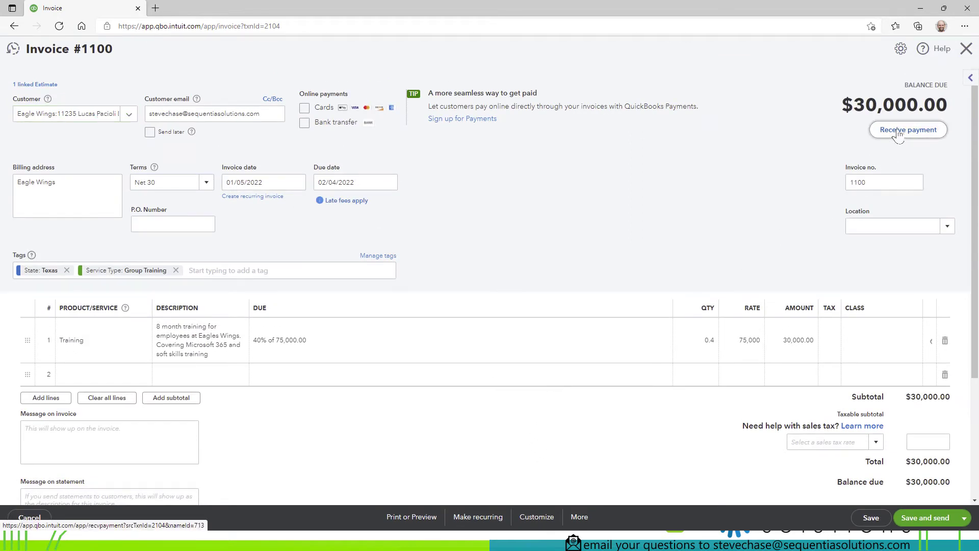
left_click(117, 192)
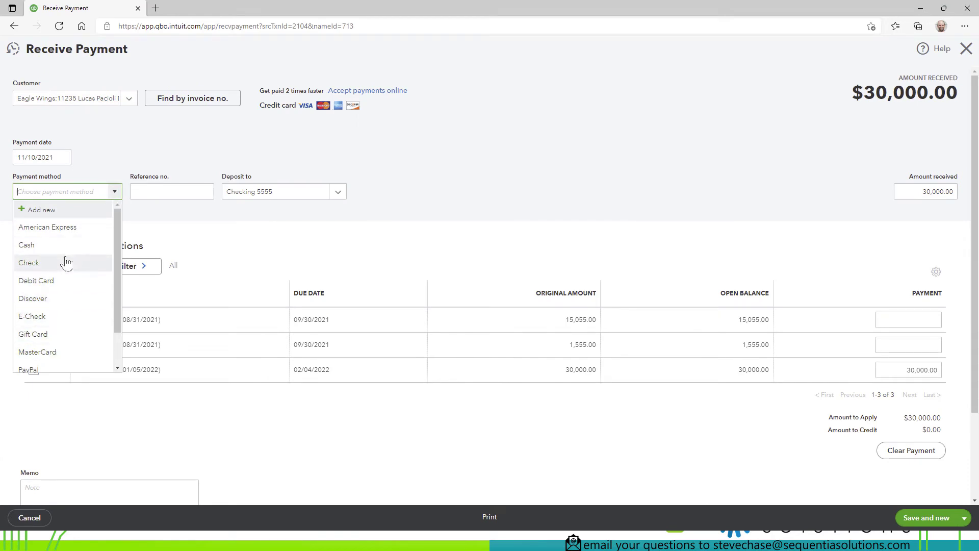
scroll(66, 258, "down", 2)
left_click(53, 362)
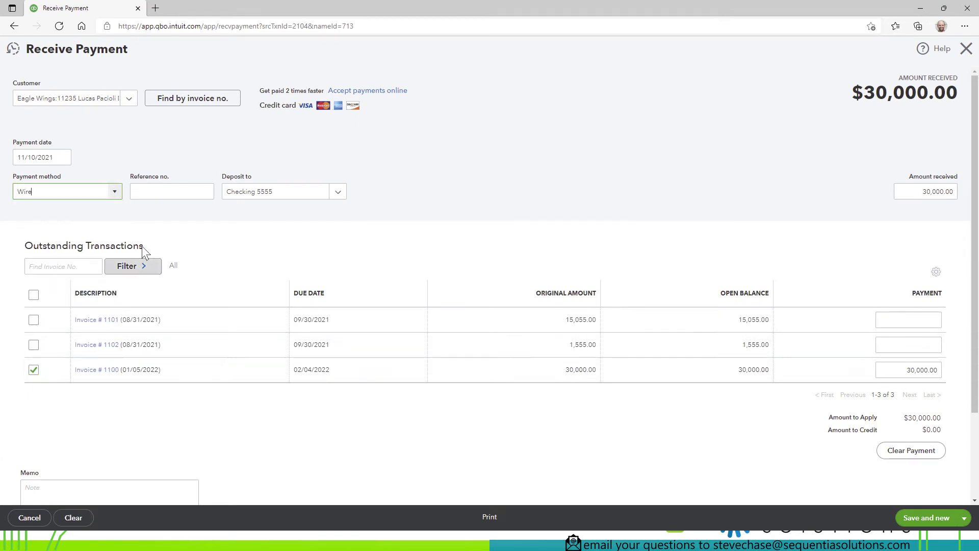
left_click(177, 193)
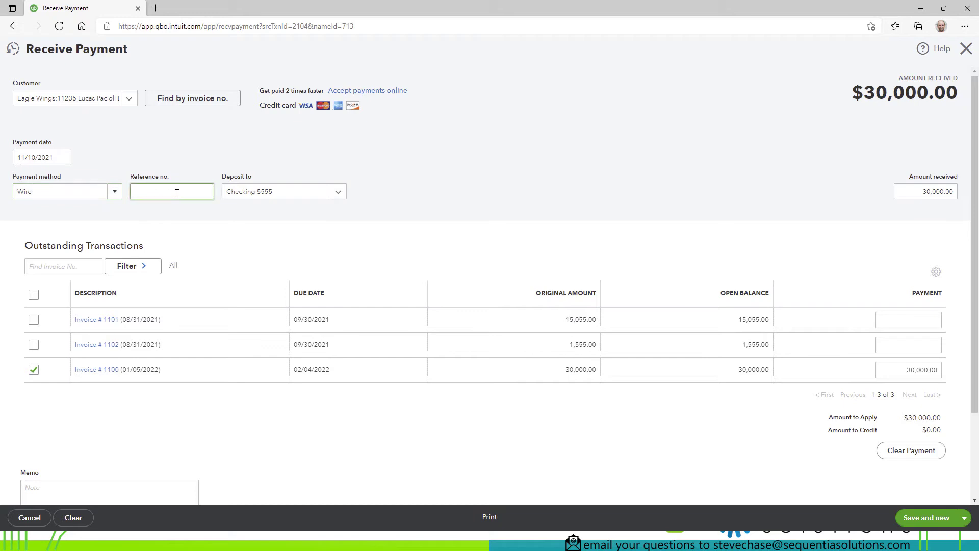
type("8349823")
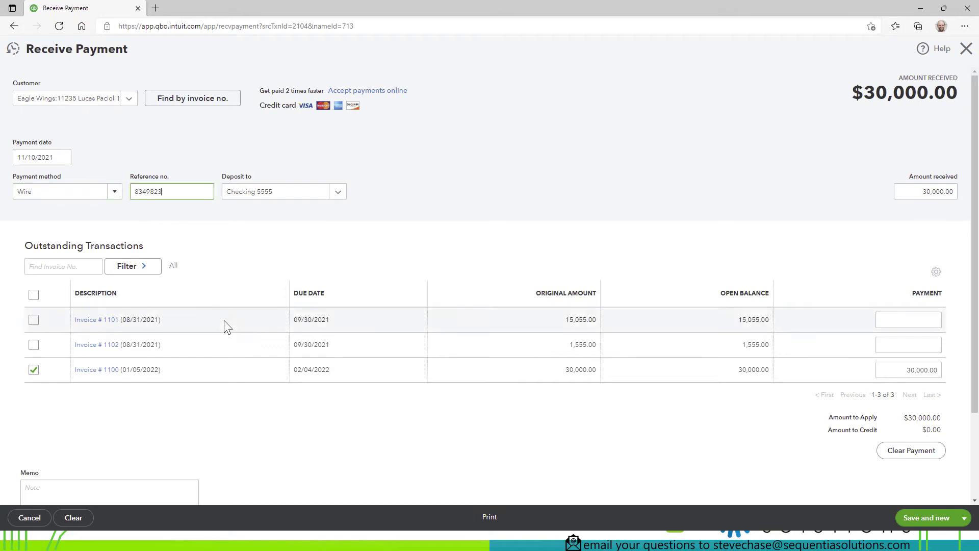
Date the payment 01/10/2022 and save it with Save and close.
left_click(62, 159)
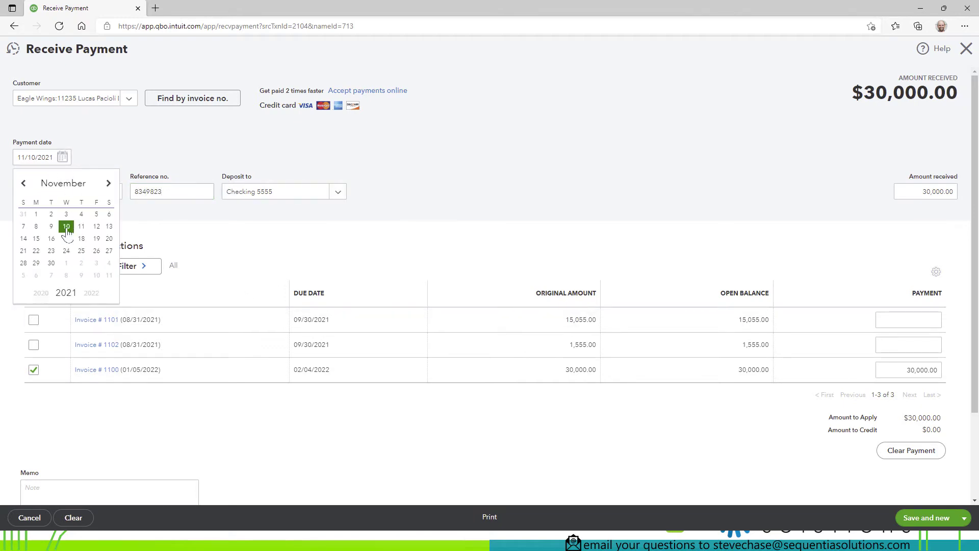
left_click(51, 227)
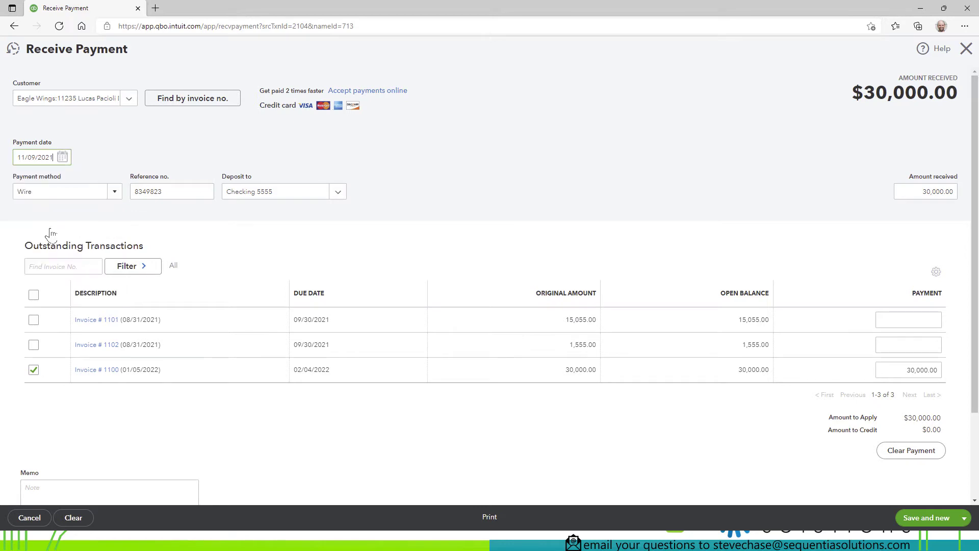
triple_click(61, 159)
type("01/11/2022")
triple_click(66, 163)
left_click(65, 161)
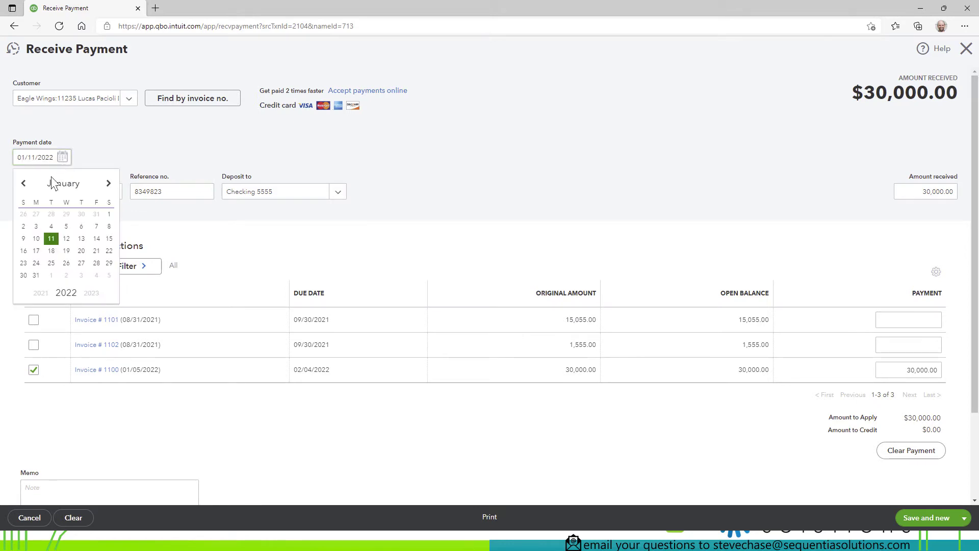
left_click(35, 237)
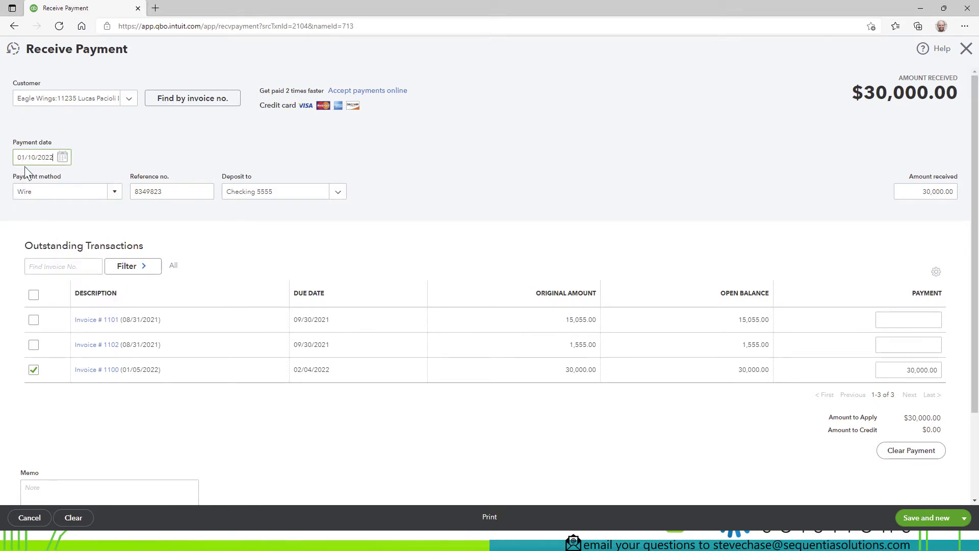
left_click(964, 518)
left_click(911, 485)
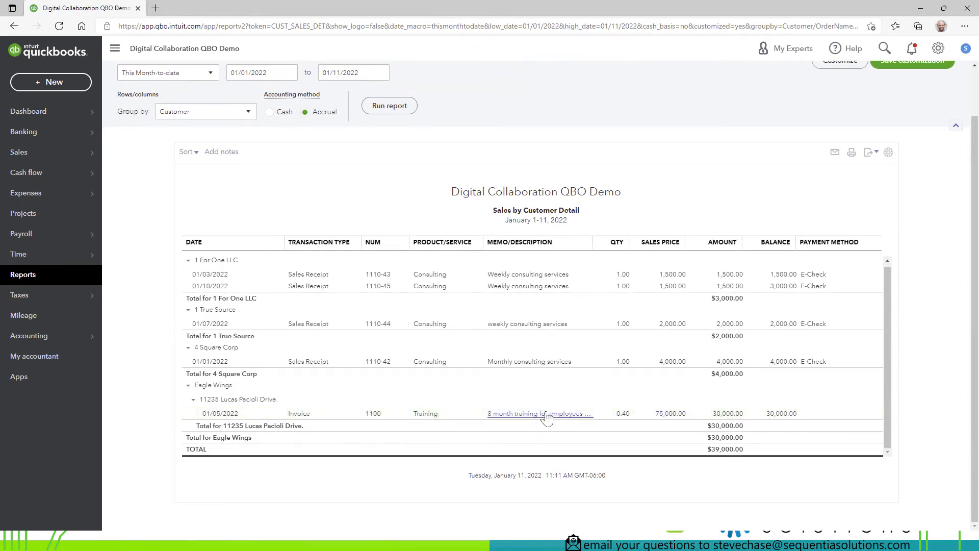
Check invoice 1100's applied 01/10/2022 payment record, then go back to the Reports list.
left_click(546, 415)
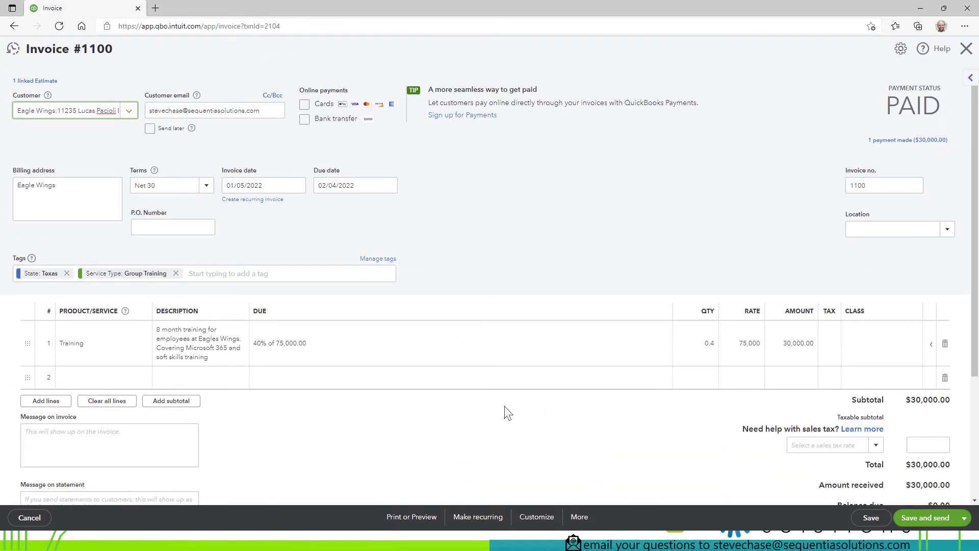
left_click(893, 140)
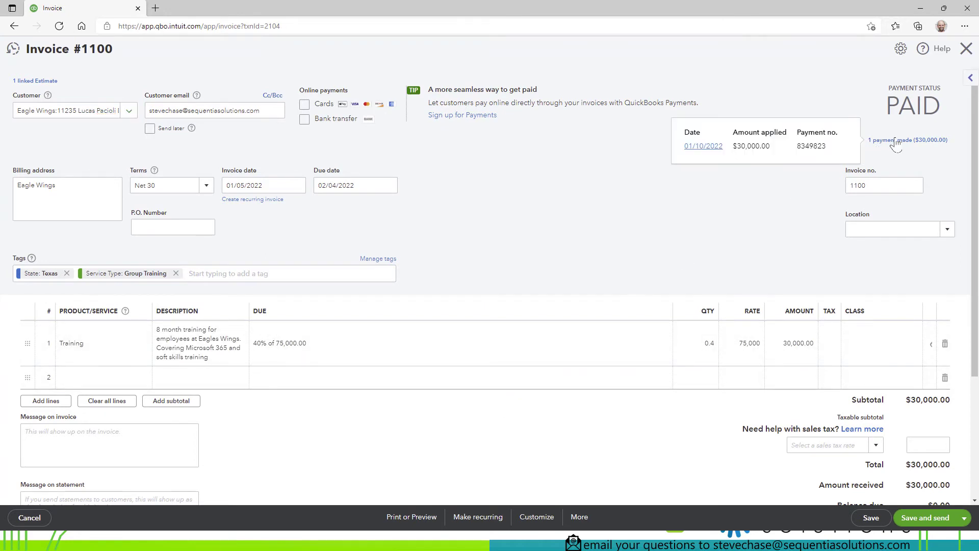
left_click(704, 147)
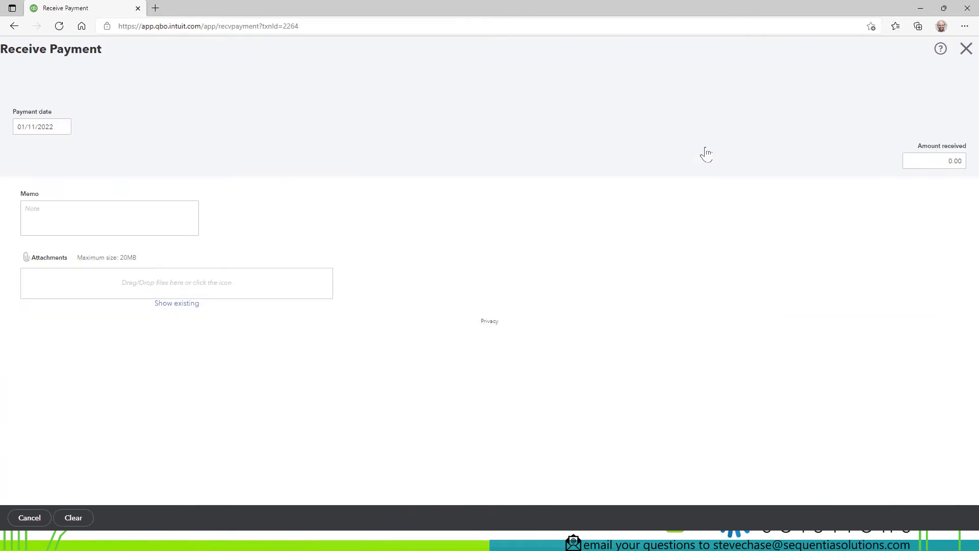
left_click_drag(26, 48, 76, 49)
key("ctrl+shift+e")
double_click(104, 52)
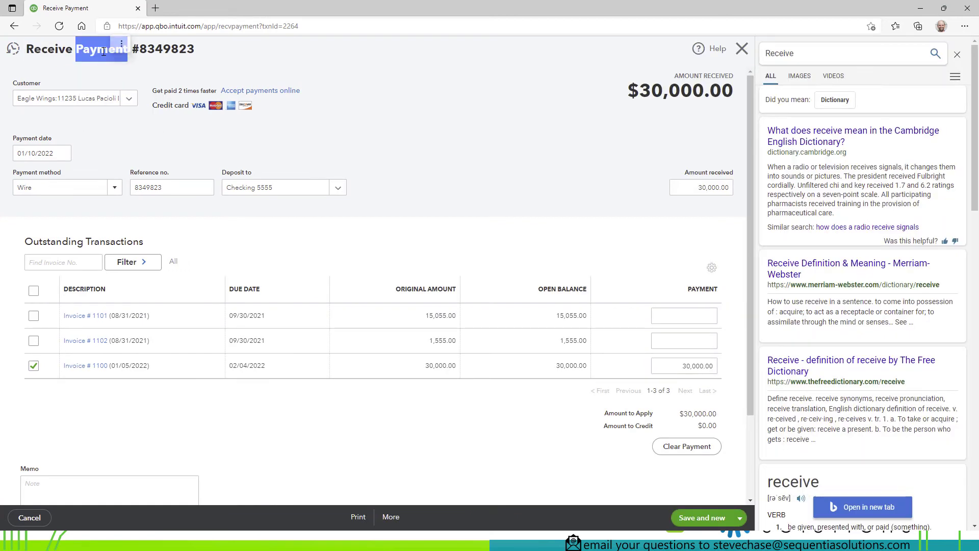
left_click(957, 54)
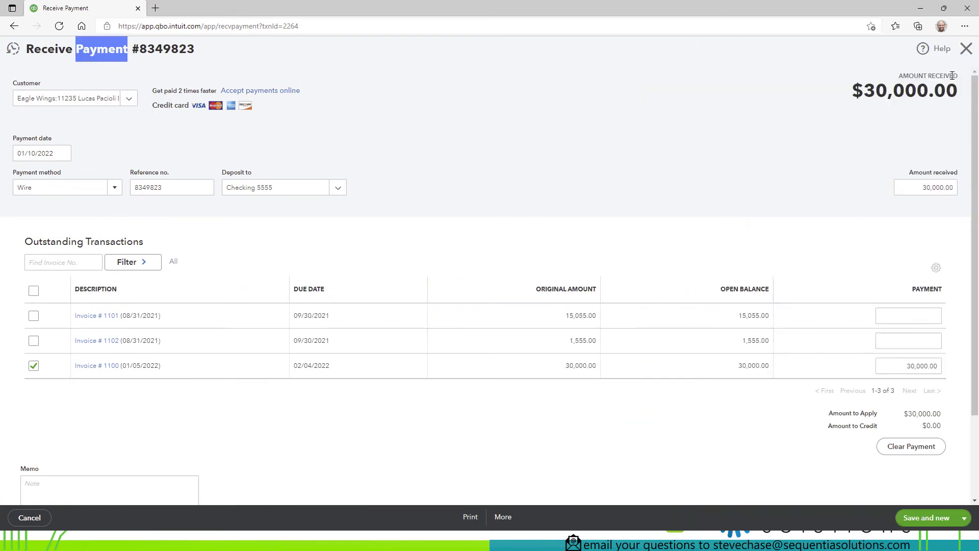
left_click(966, 49)
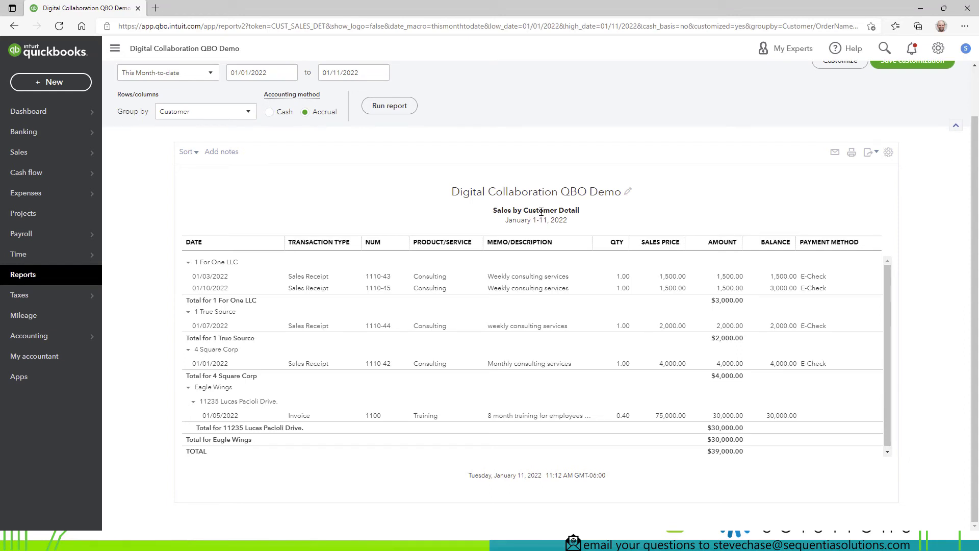
left_click(45, 276)
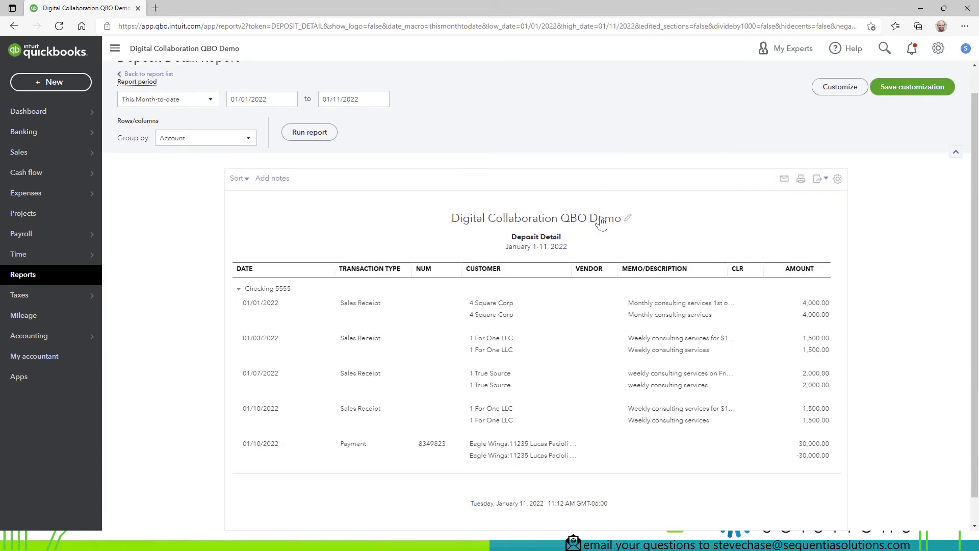
Add a Payment Method column to Deposit Detail, showing Wire for Eagle Wings, then return to Reports.
scroll(837, 232, "up", 1)
left_click(840, 114)
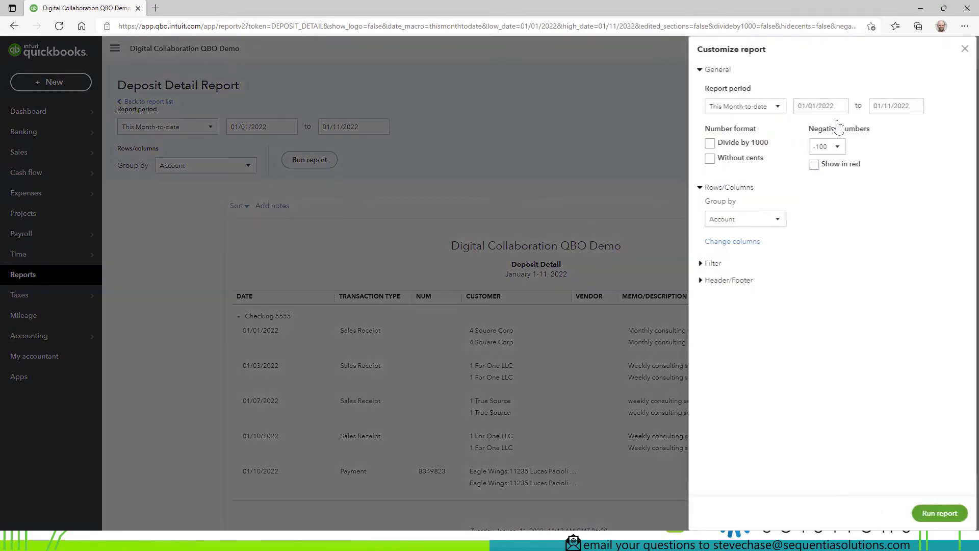
left_click(725, 245)
scroll(844, 246, "down", 3)
left_click(724, 388)
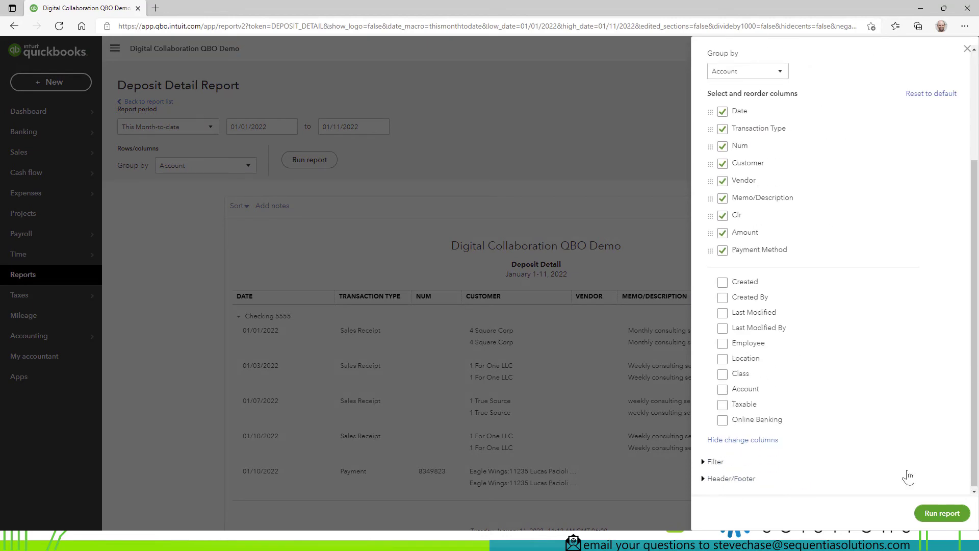
left_click(943, 513)
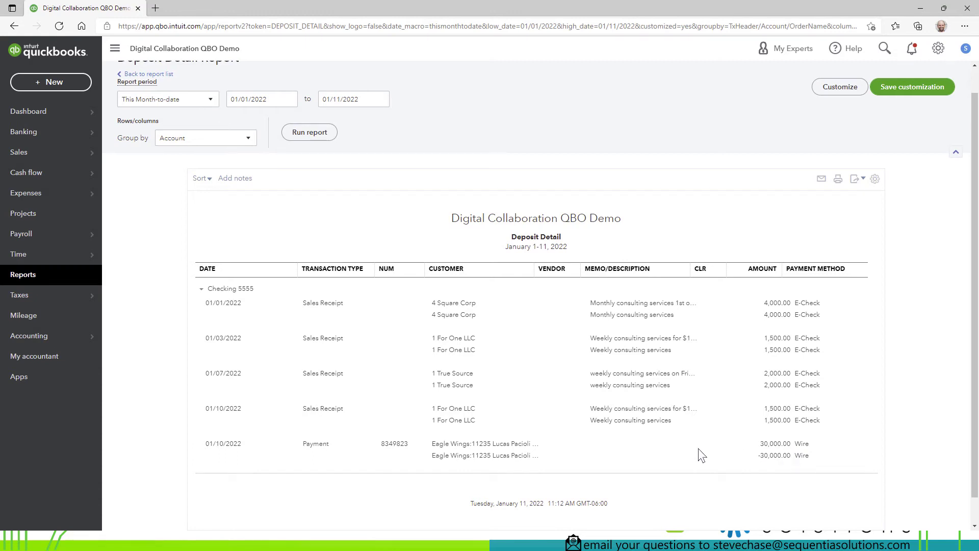
left_click(58, 276)
Find and open the Transaction List by Date report by searching 'trans'.
left_click(636, 196)
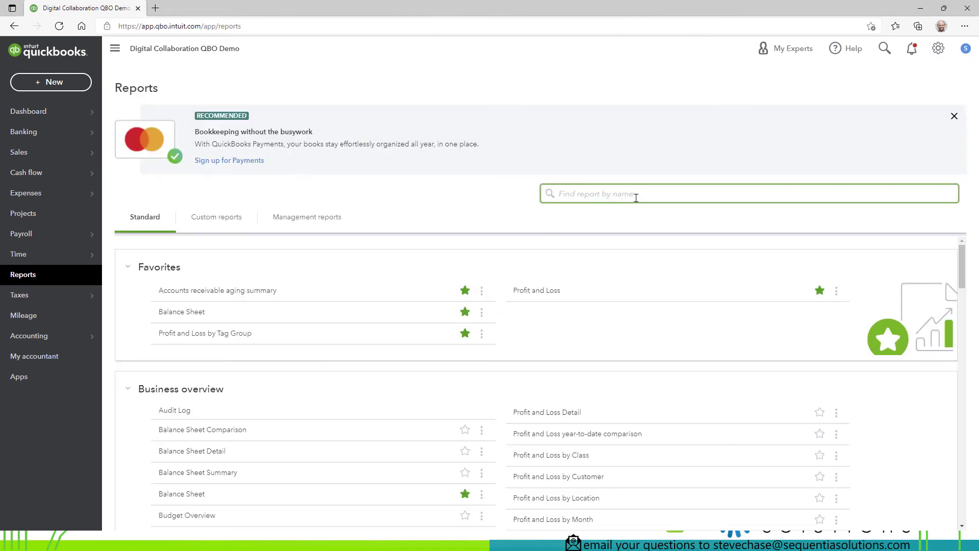
type("trans")
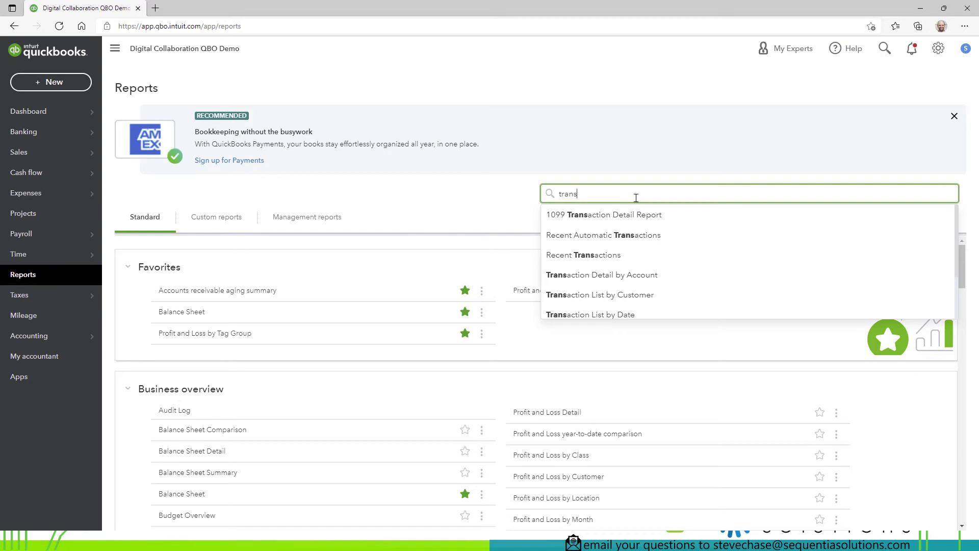
left_click(629, 310)
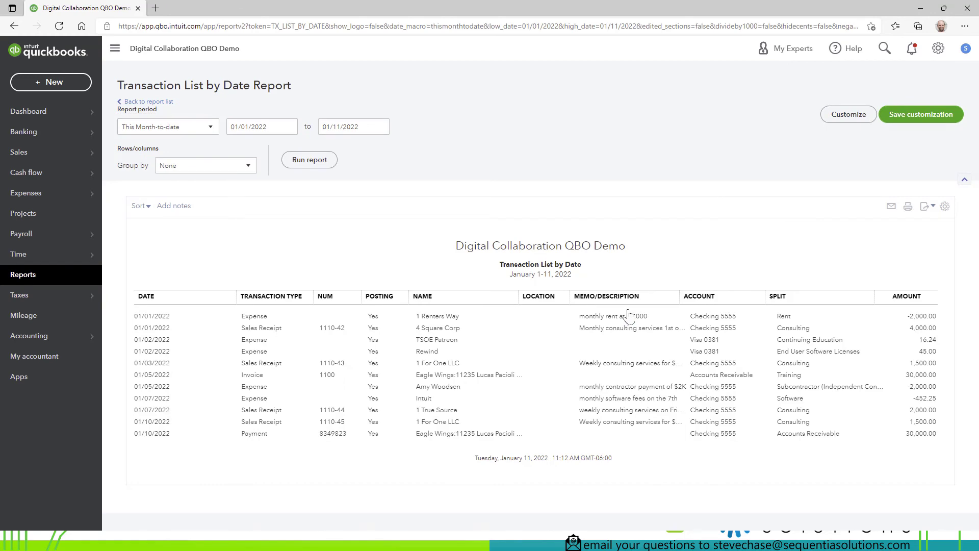
Add the Payment Method column to the report and rerun it.
left_click(839, 116)
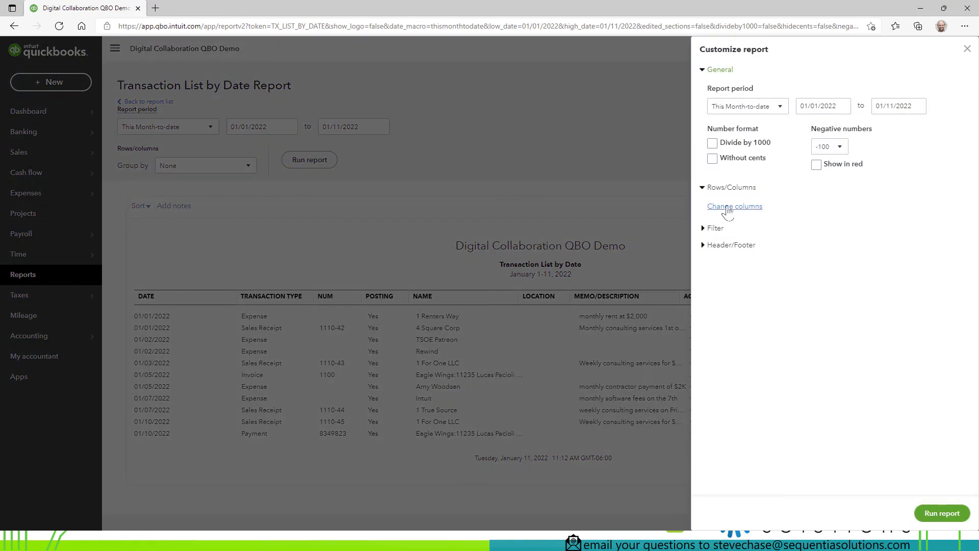
left_click(728, 211)
scroll(853, 286, "down", 6)
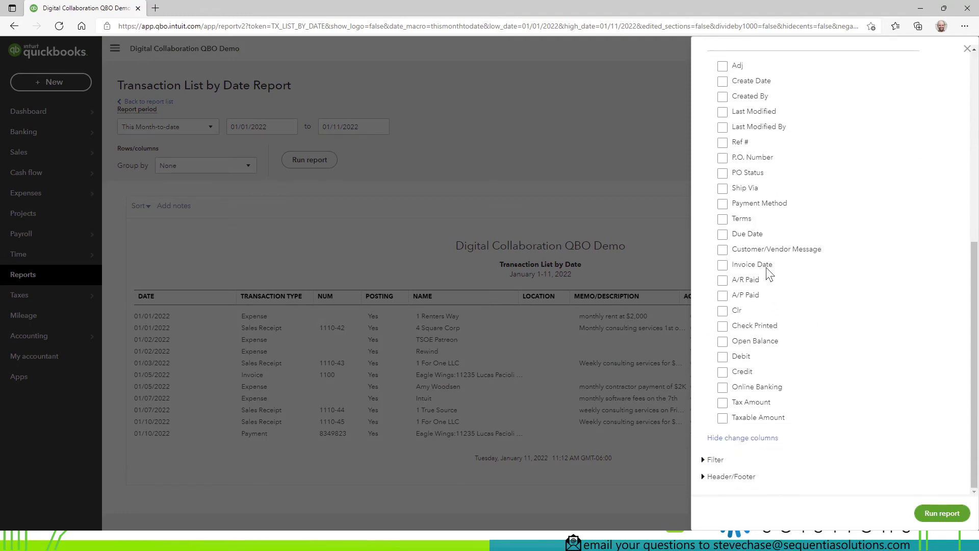
left_click(724, 204)
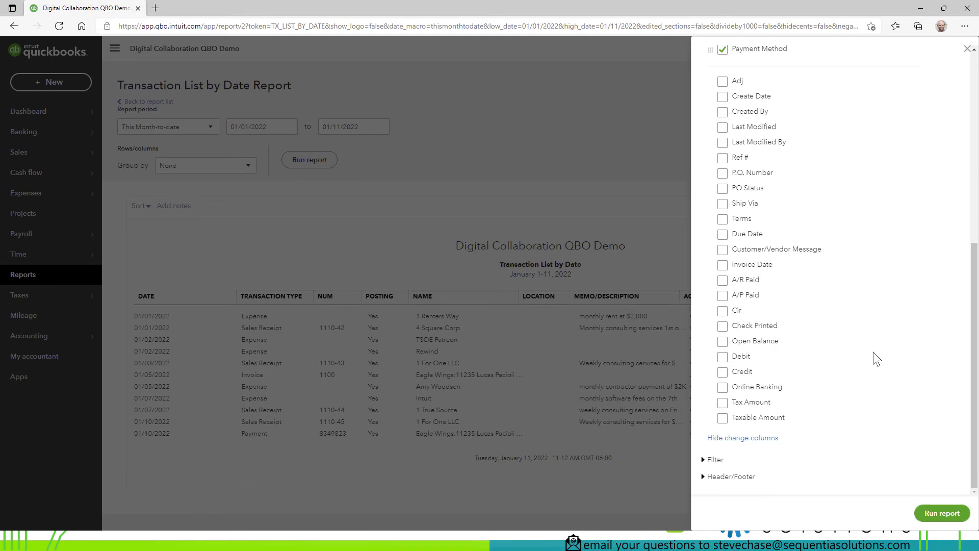
left_click(943, 514)
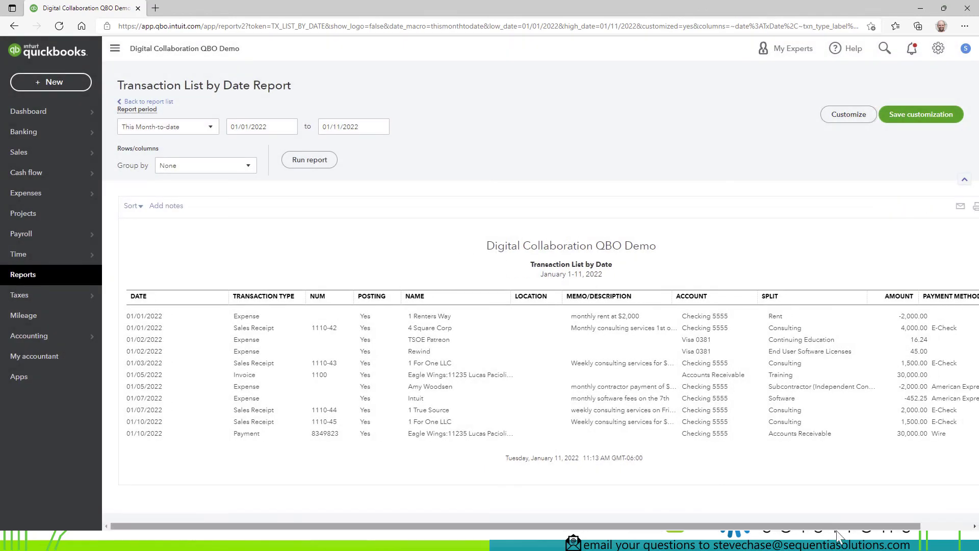
Filter the report's transaction types to Payment, Sales Receipt and Refund, then rerun it.
left_click_drag(841, 525, 891, 525)
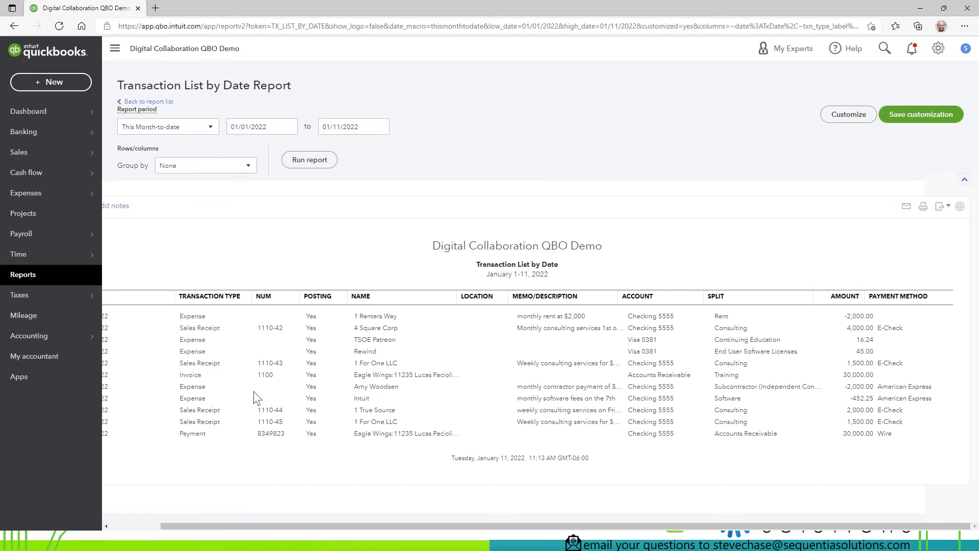
left_click_drag(334, 525, 247, 485)
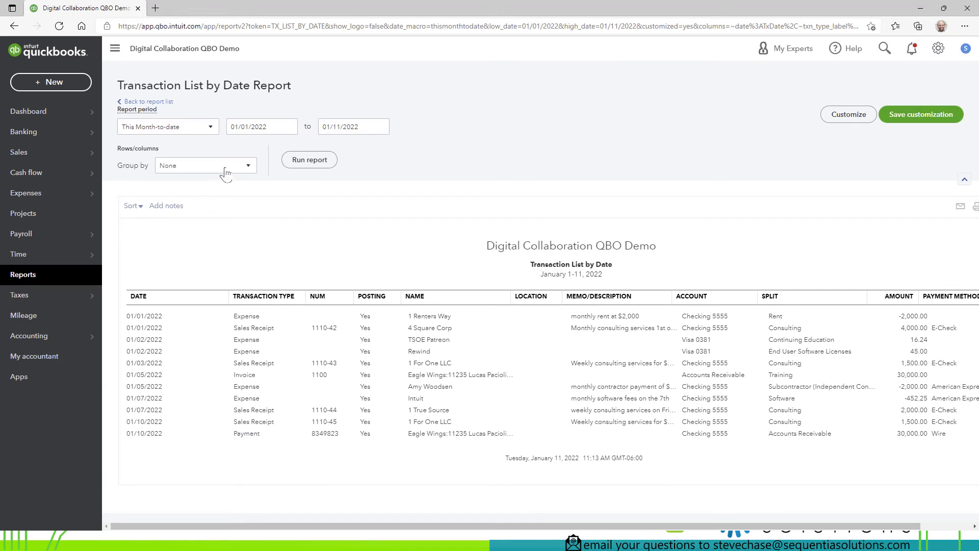
left_click(849, 115)
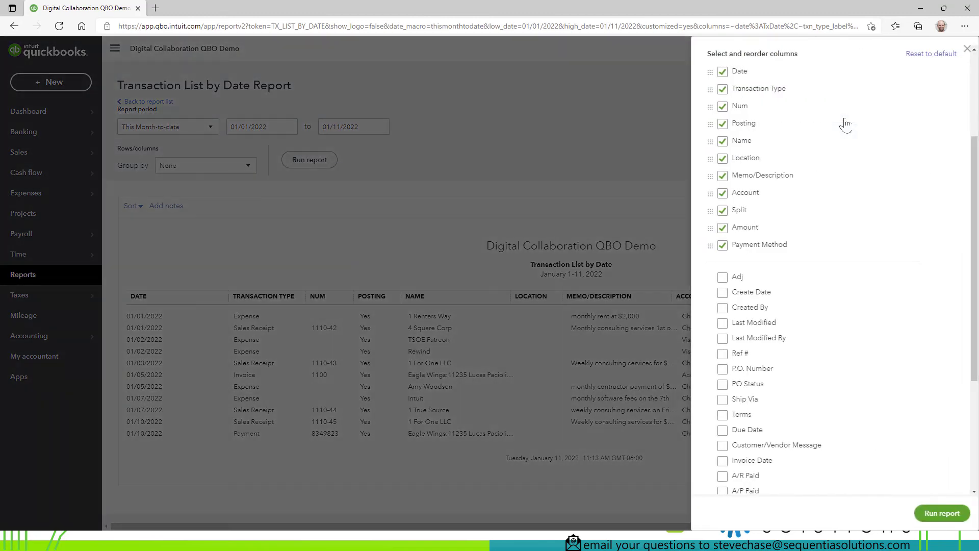
scroll(798, 336, "down", 7)
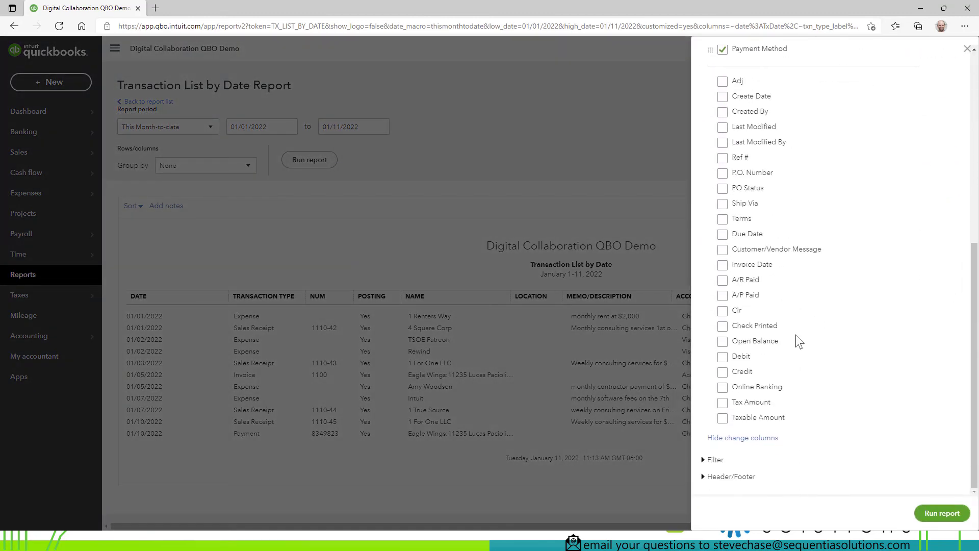
left_click(716, 459)
scroll(831, 369, "down", 5)
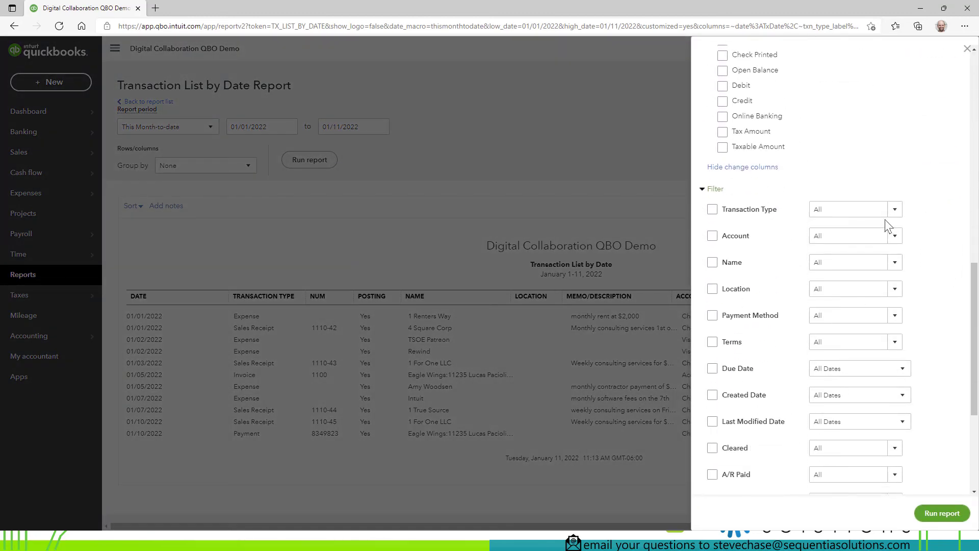
left_click(895, 213)
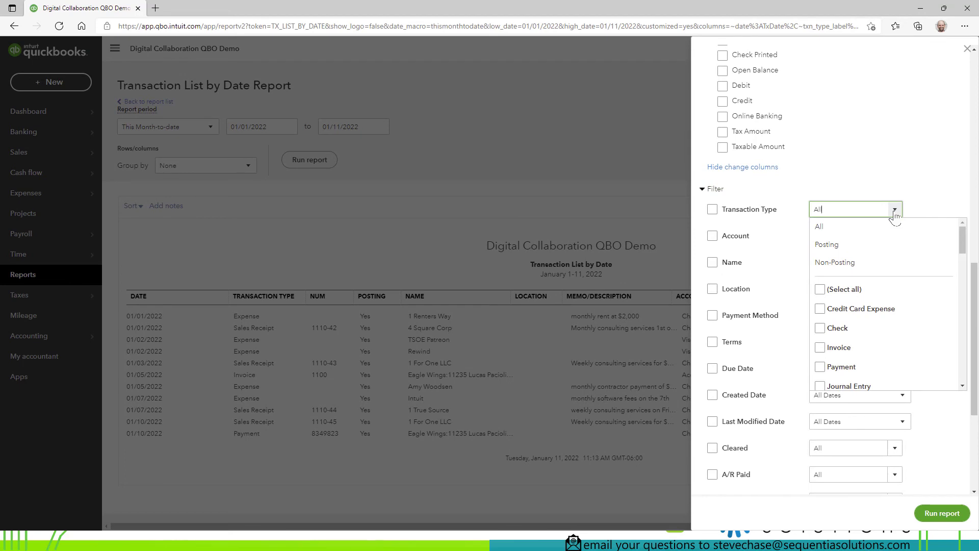
left_click(821, 367)
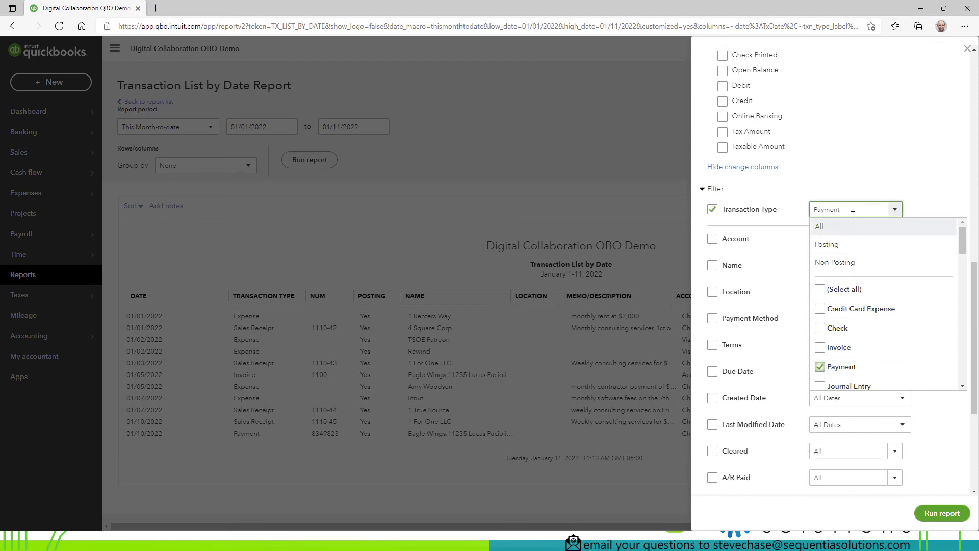
left_click(963, 387)
left_click_drag(963, 389, 963, 390)
left_click(821, 333)
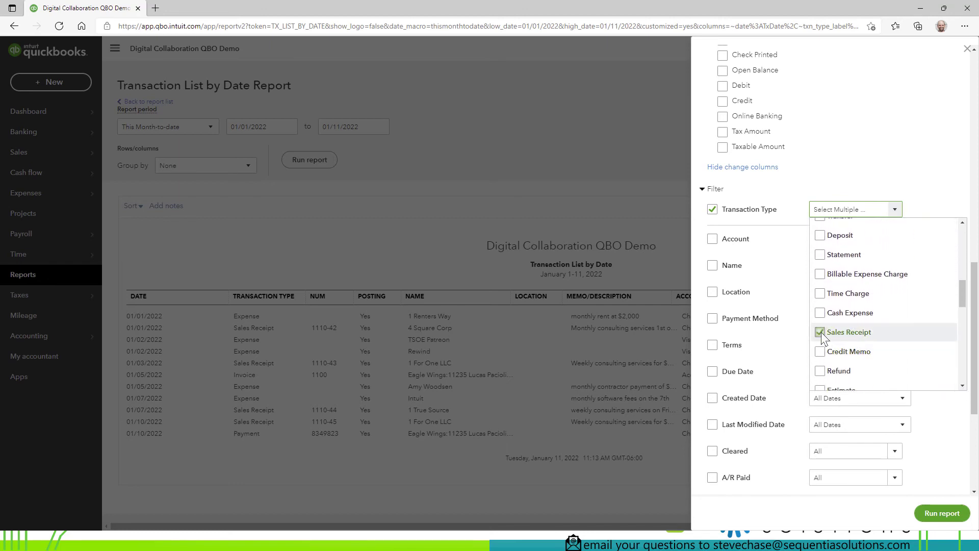
left_click(820, 372)
left_click_drag(962, 286, 962, 244)
left_click(937, 512)
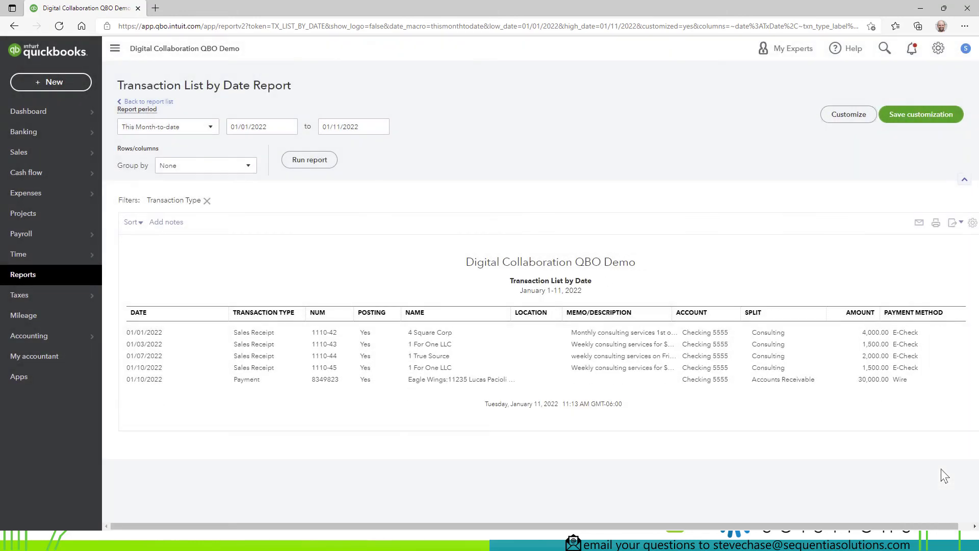
Change the report start date to 11/01/2021 and rerun it.
left_click(257, 126)
key("m")
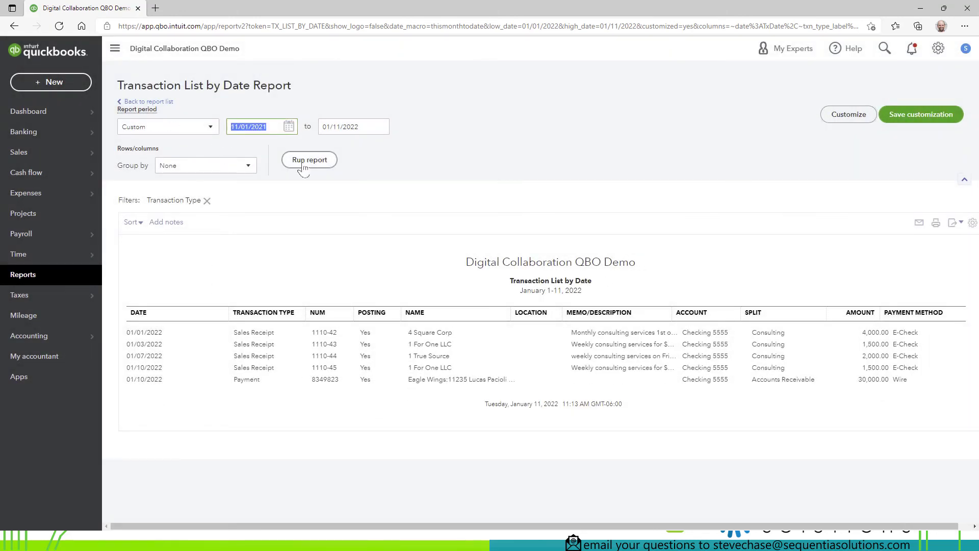
left_click(303, 160)
scroll(304, 163, "down", 3)
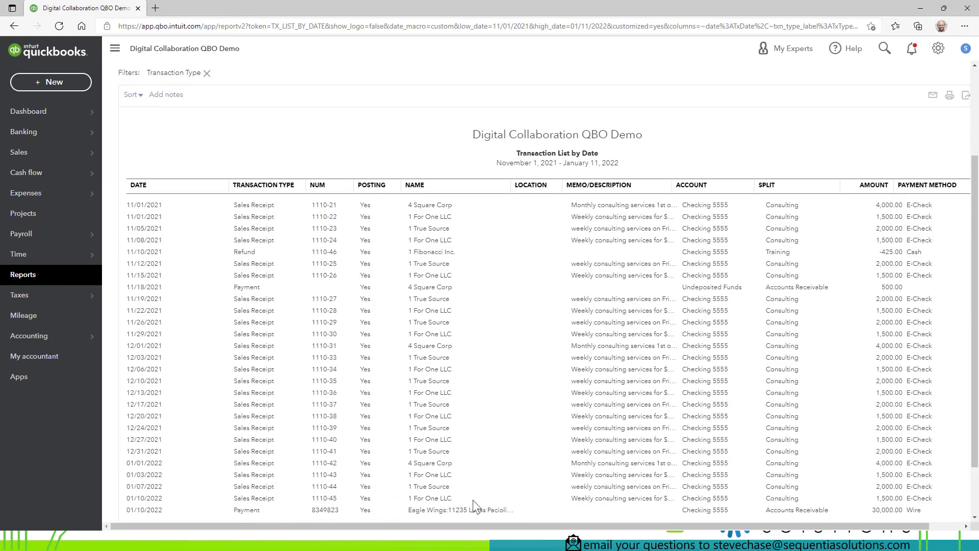
left_click_drag(481, 523, 516, 523)
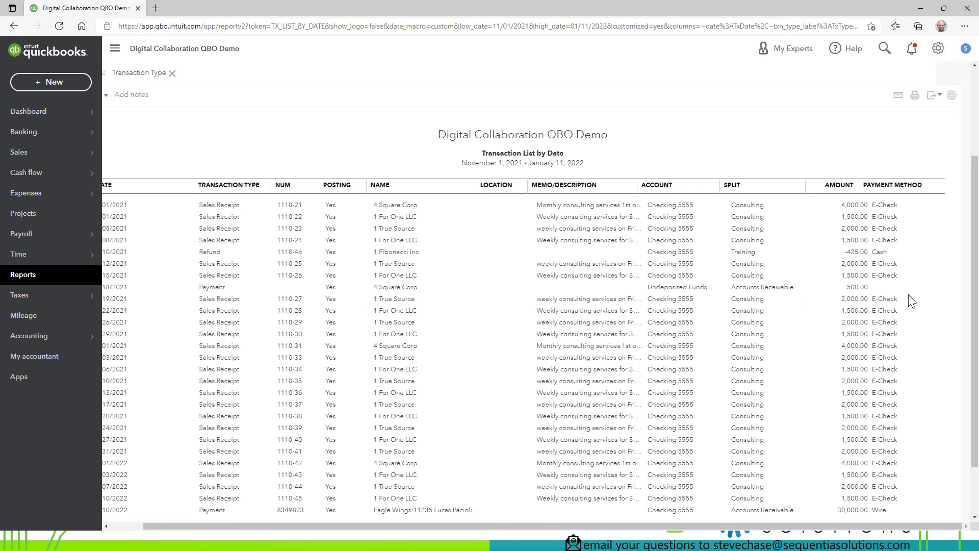
Set the 4 Square Corp $500 payment's method to Check with reference 101, saving and confirming the change.
left_click(215, 289)
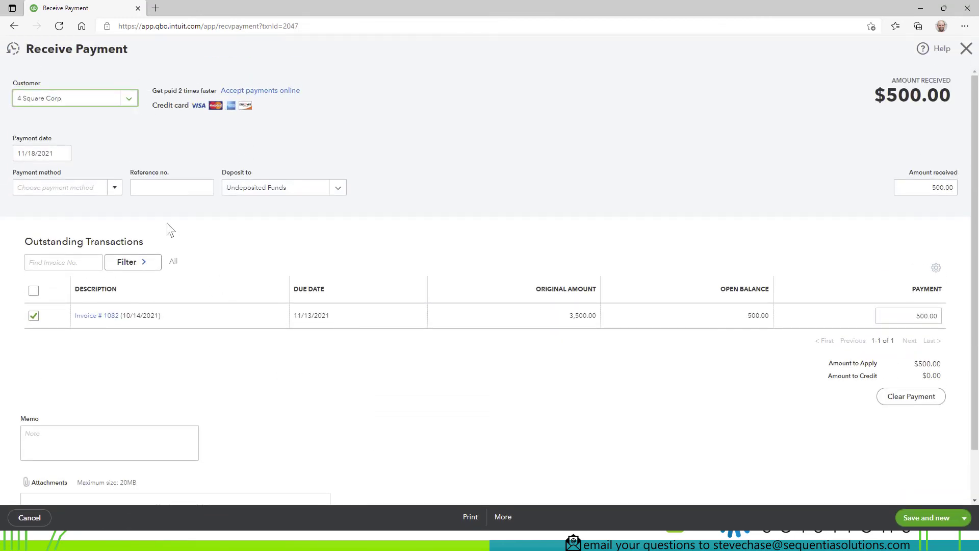
left_click(112, 188)
left_click(78, 259)
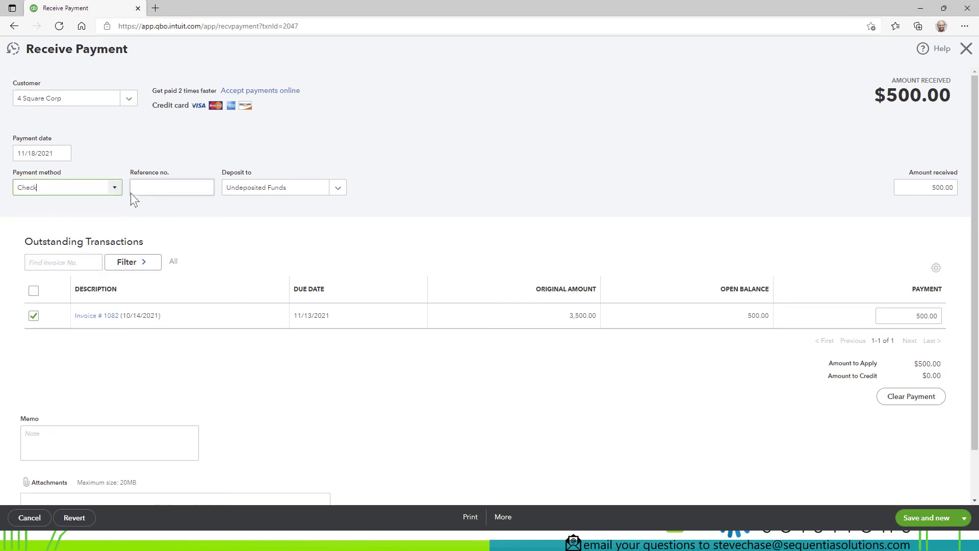
left_click(140, 188)
type("10")
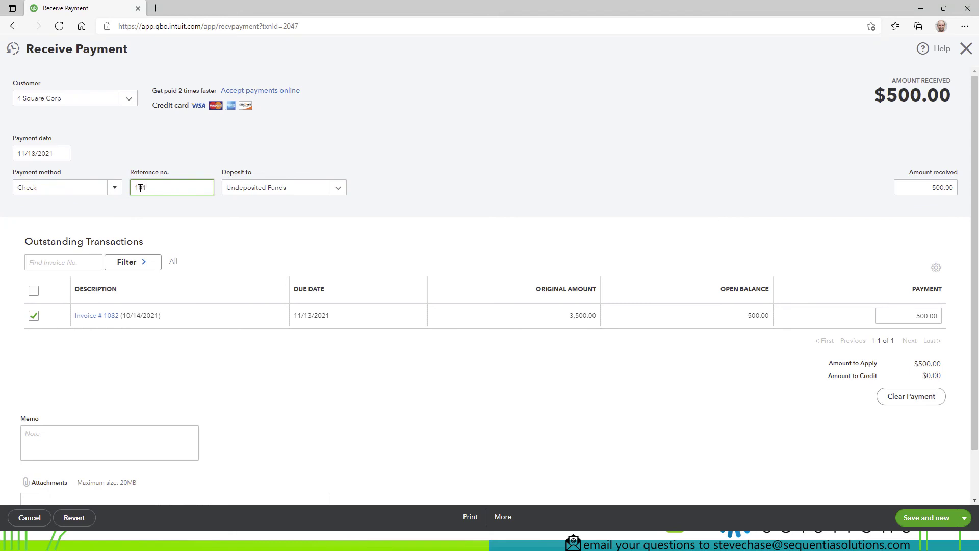
type("1")
left_click(964, 518)
left_click(913, 485)
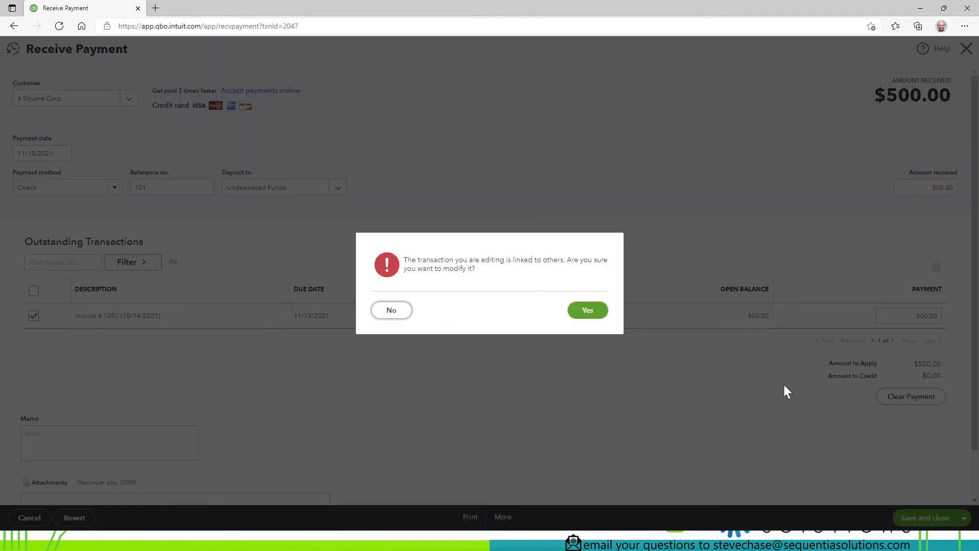
left_click(589, 314)
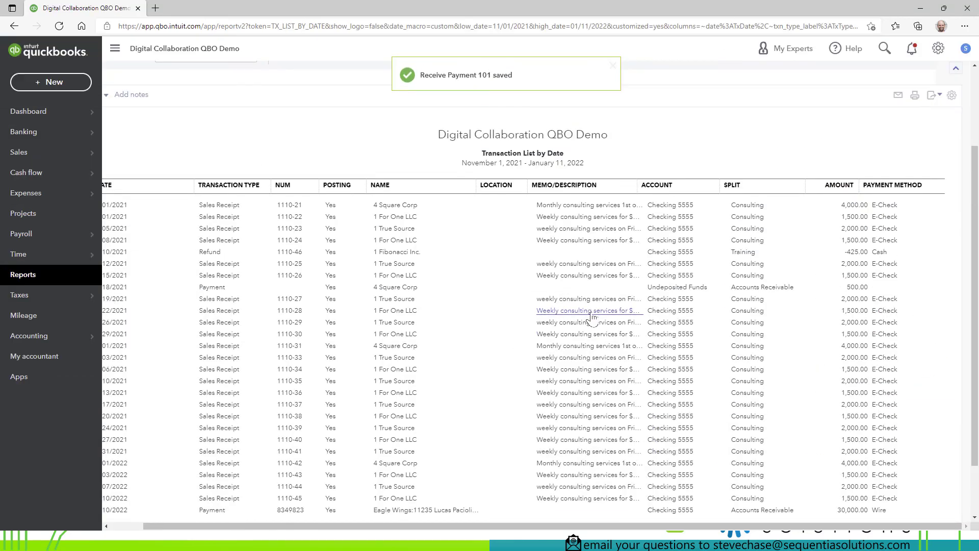
Reopen the 4 Square Corp payment and view its audit history.
left_click(395, 289)
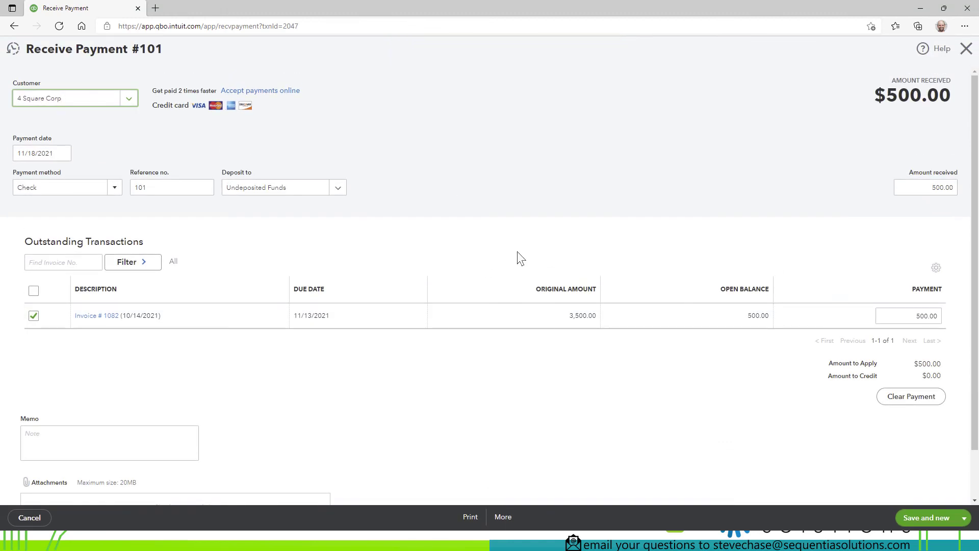
left_click(504, 518)
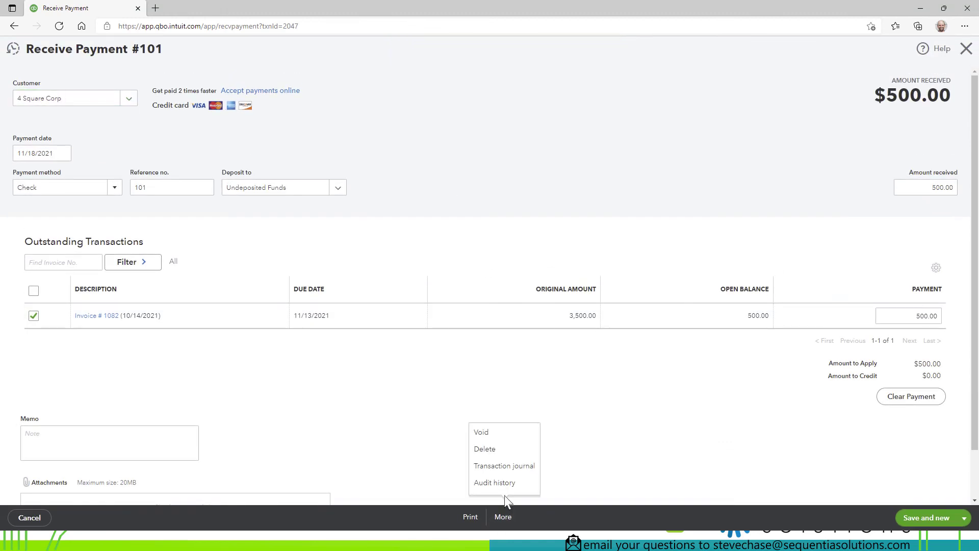
left_click(506, 489)
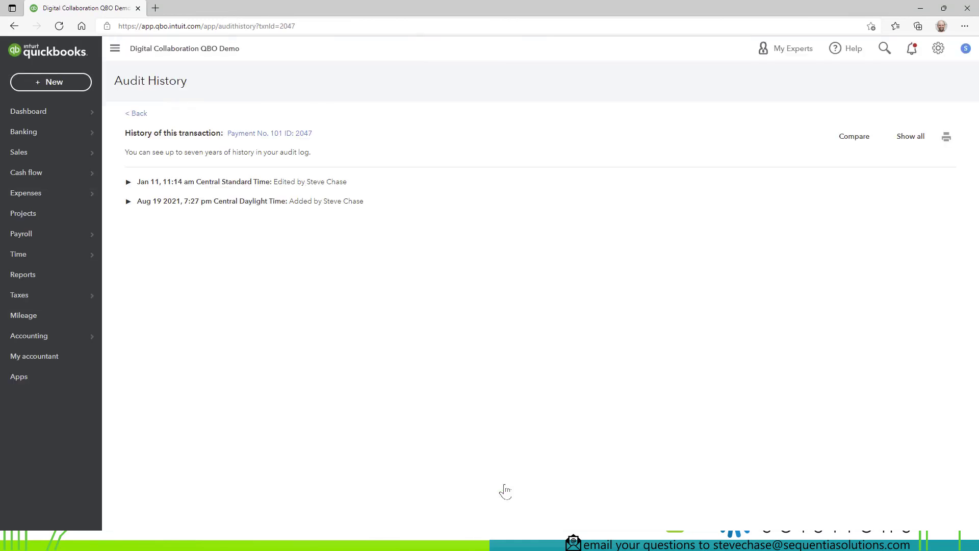
Expand the Aug 19 2021 and Jan 11 audit entries, showing all details including Check.
left_click(238, 207)
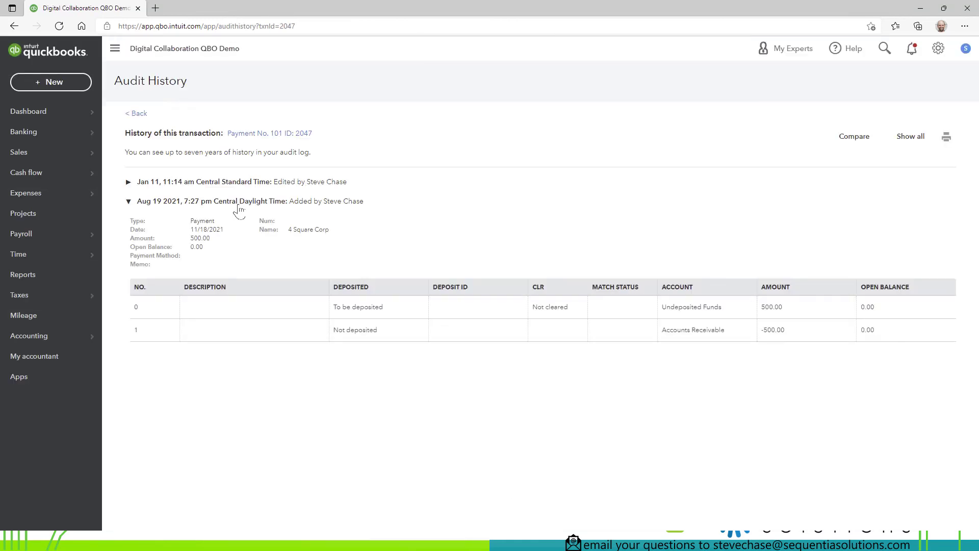
left_click(151, 201)
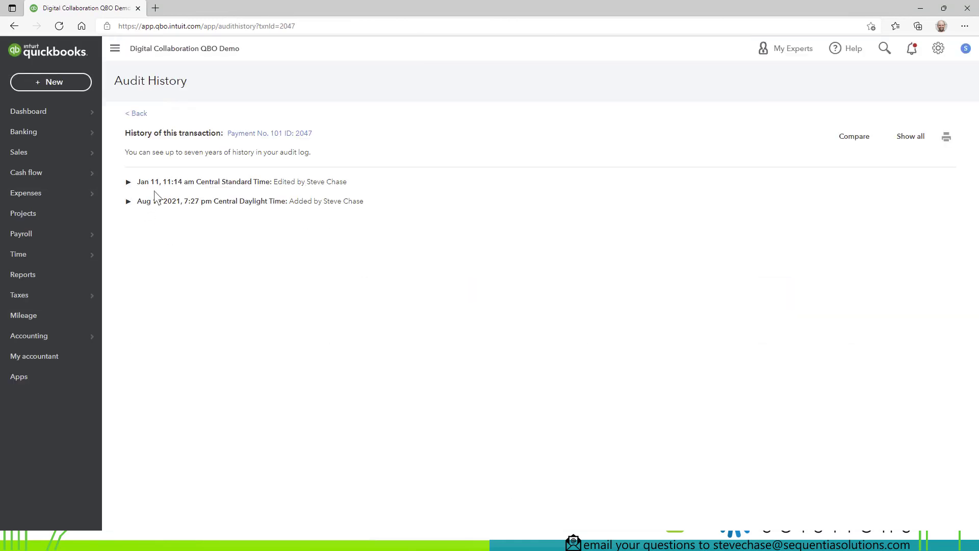
left_click(160, 189)
left_click(159, 186)
left_click(159, 203)
left_click(911, 137)
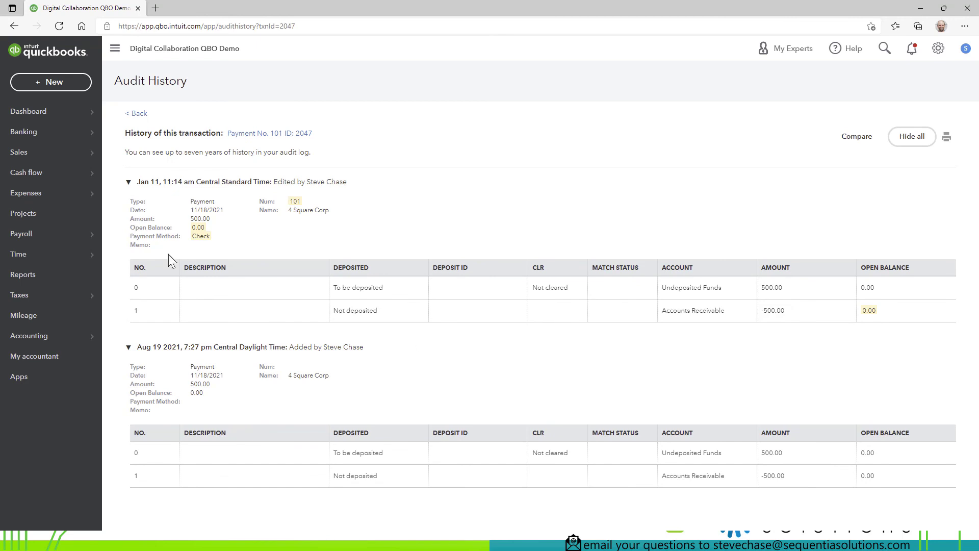
left_click_drag(193, 237, 211, 236)
left_click(207, 237)
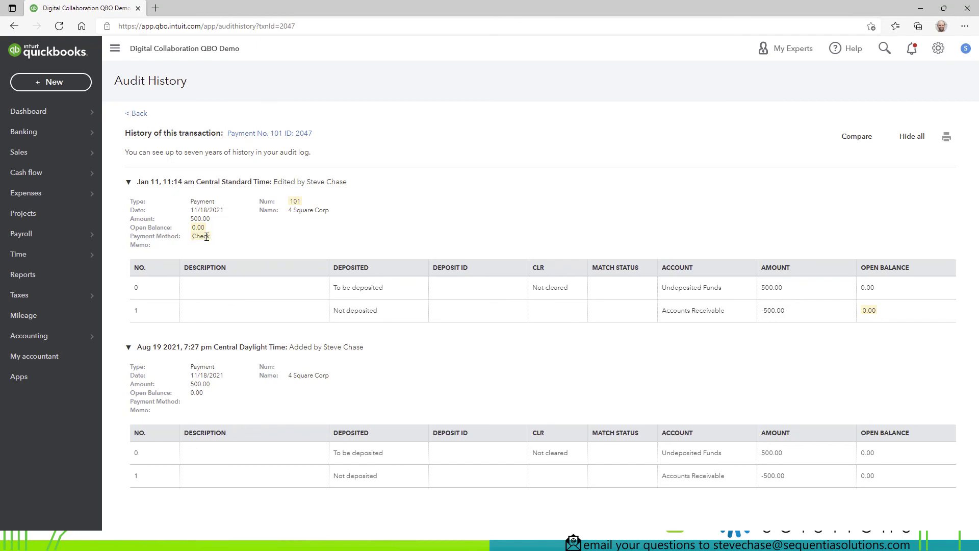